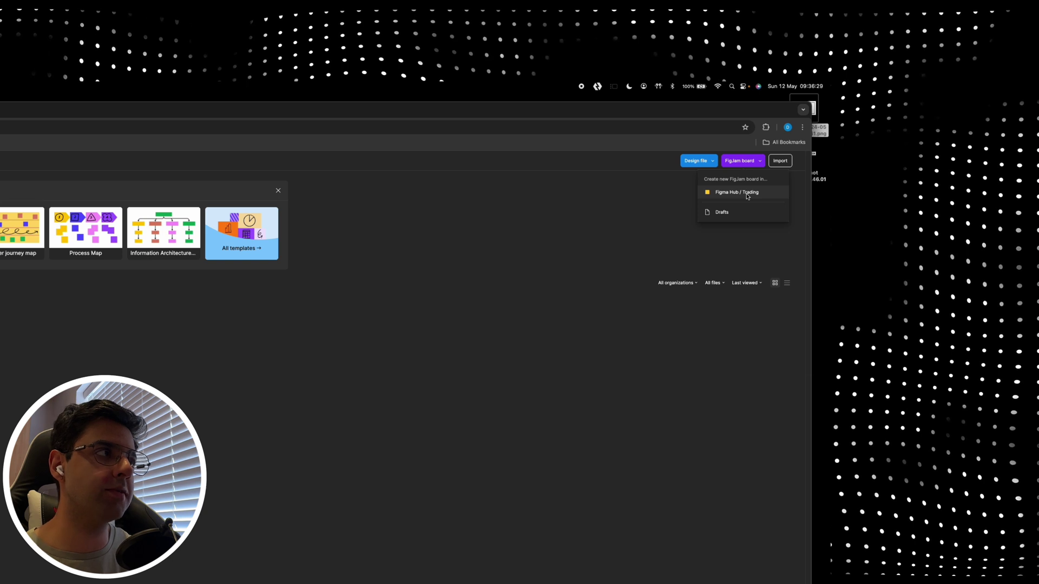
- Create the new untitled FigJam board in the Trading team
left_click(741, 193)
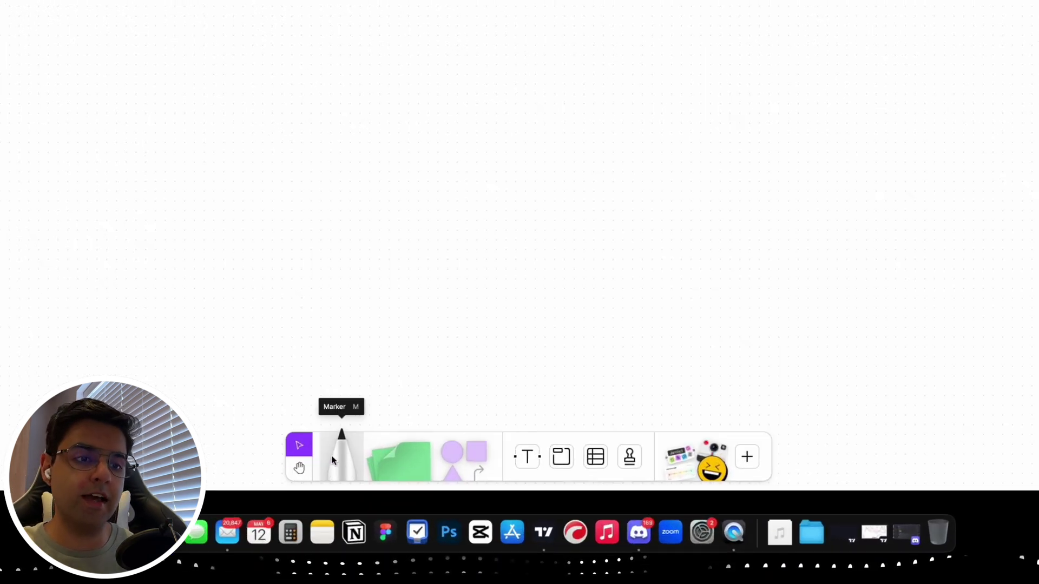
left_click(331, 459)
left_click_drag(429, 109, 587, 103)
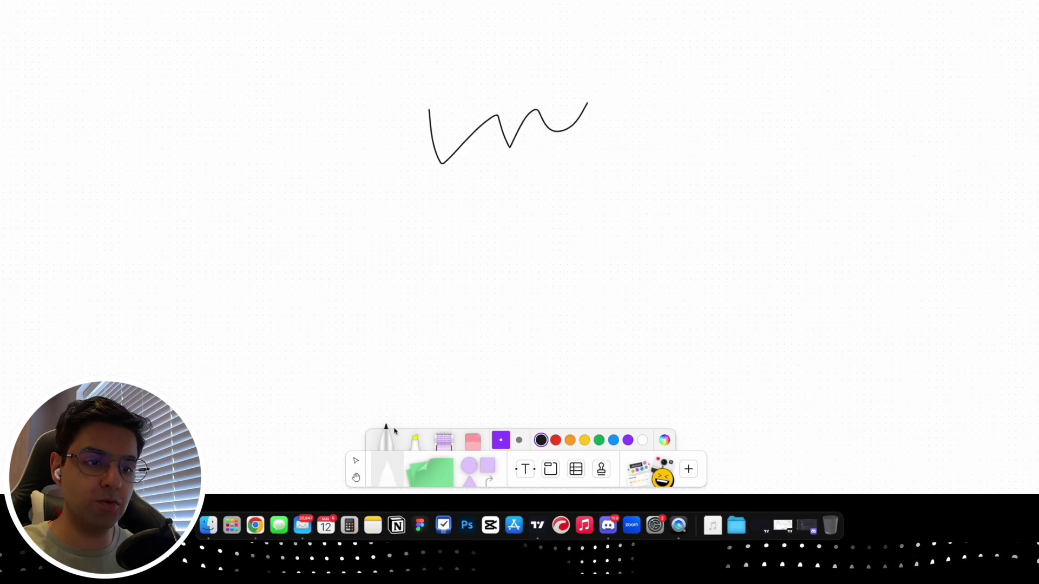
left_click(415, 440)
mouse_move(427, 101)
left_mouse_down()
mouse_move(440, 161)
mouse_move(623, 100)
left_mouse_up()
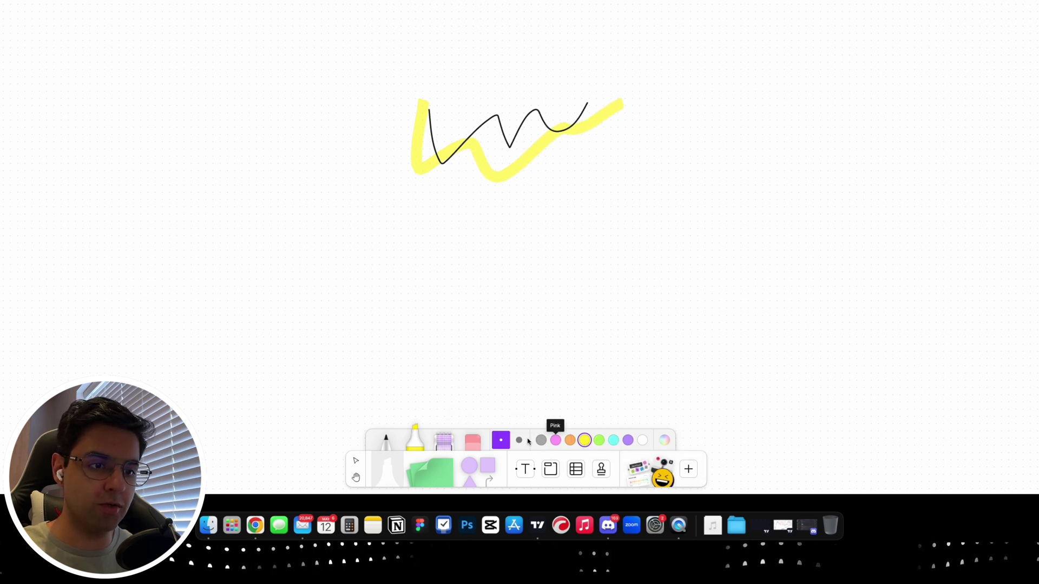
left_click(431, 469)
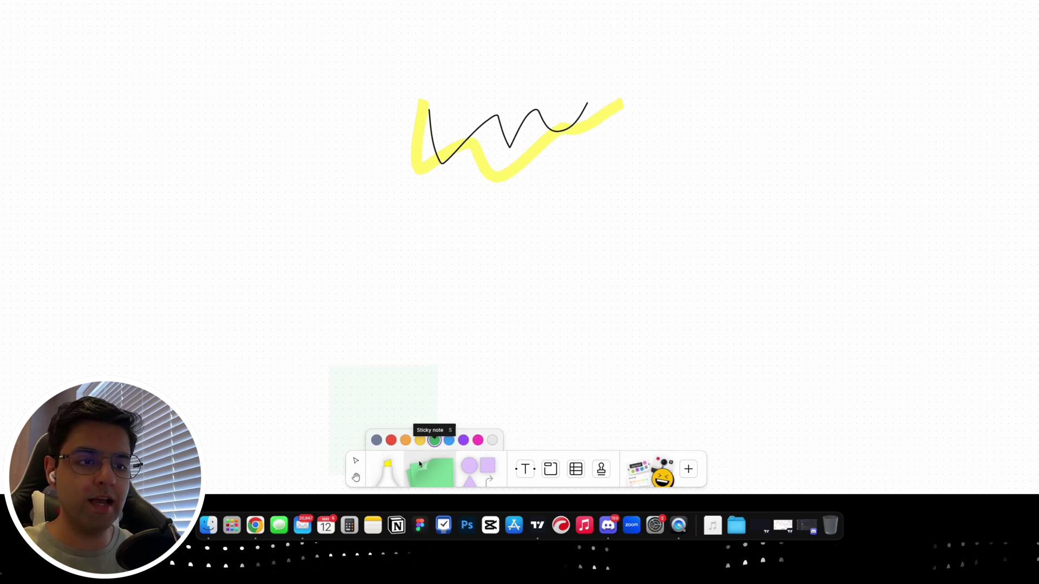
left_click(707, 159)
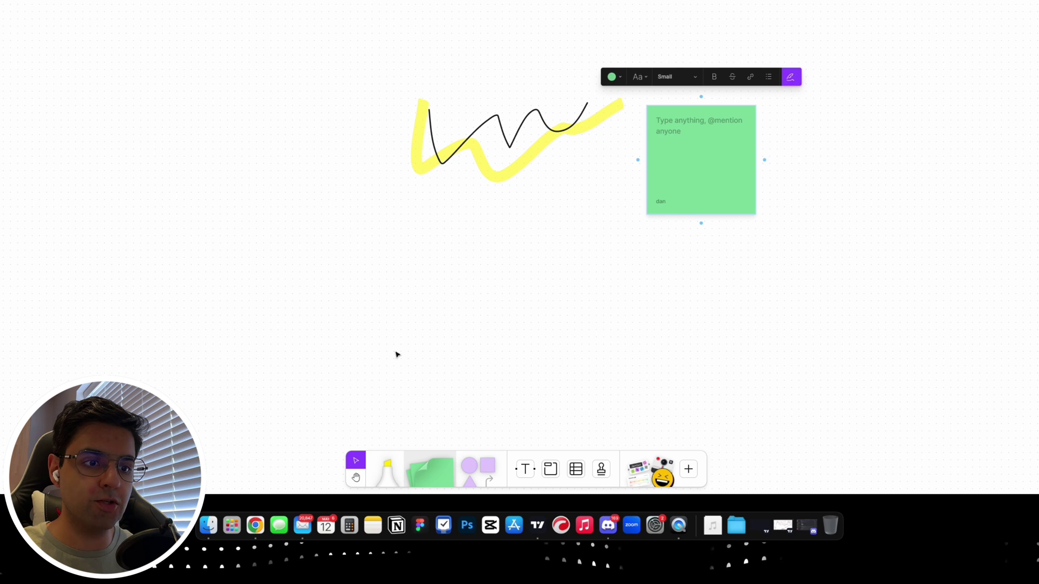
left_click(426, 466)
left_click(405, 439)
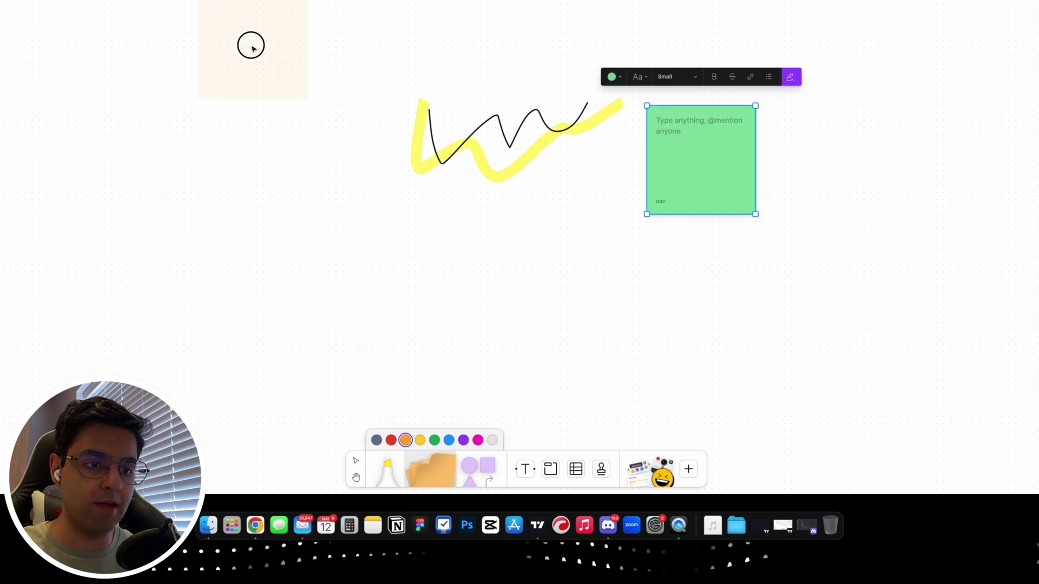
left_click(250, 42)
left_click_drag(72, 3, 806, 353)
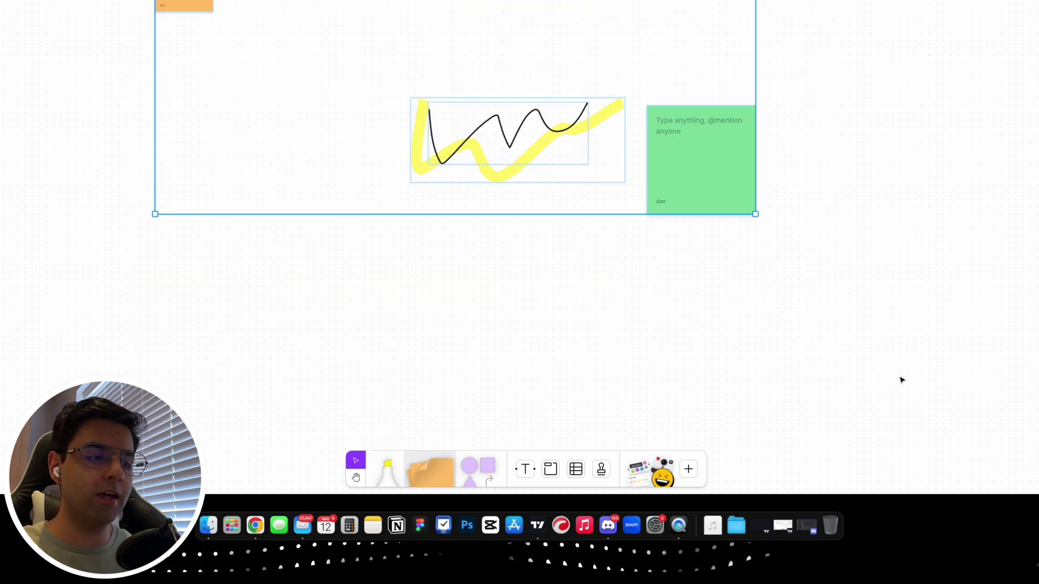
key("Delete")
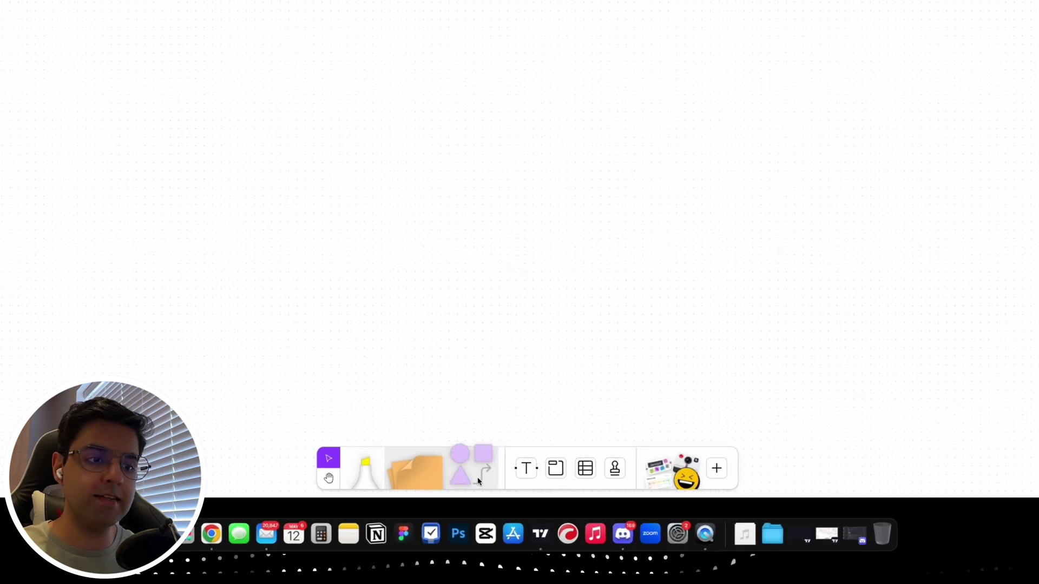
- Try the shape, select, connector and hand tools, then draw a rough box with the Marker
left_click(479, 481)
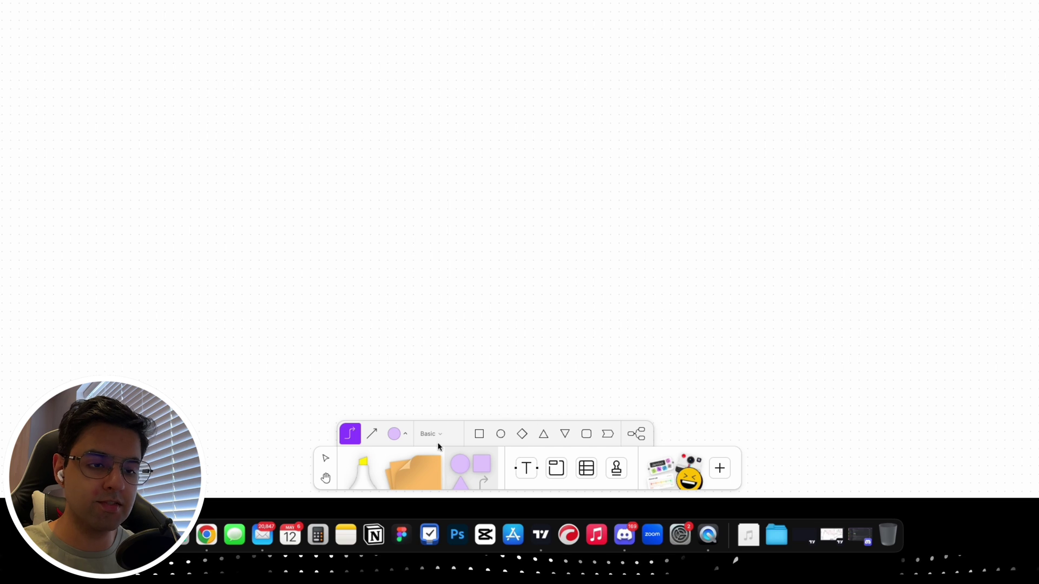
key("Escape")
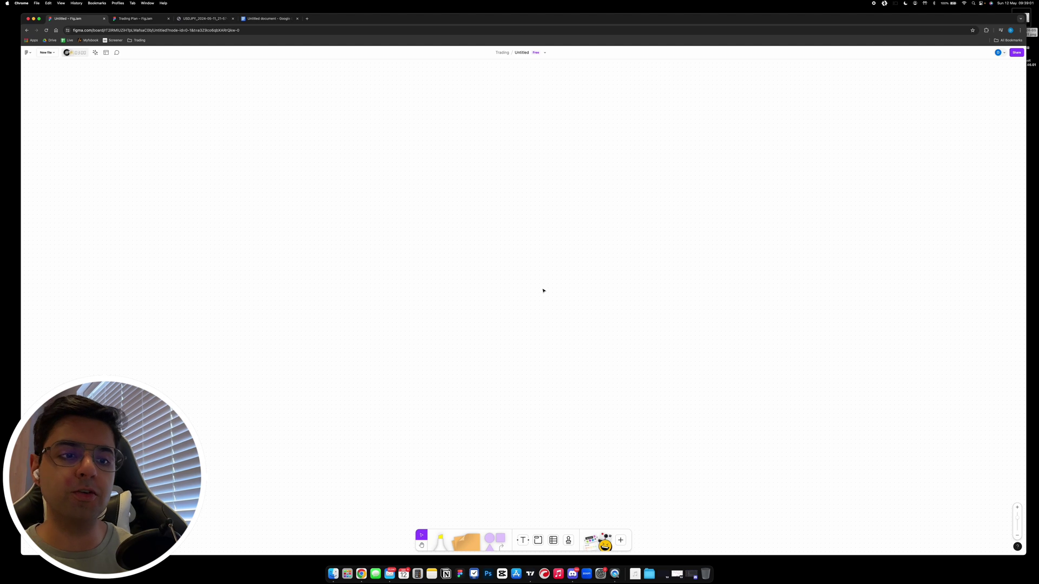
key("x")
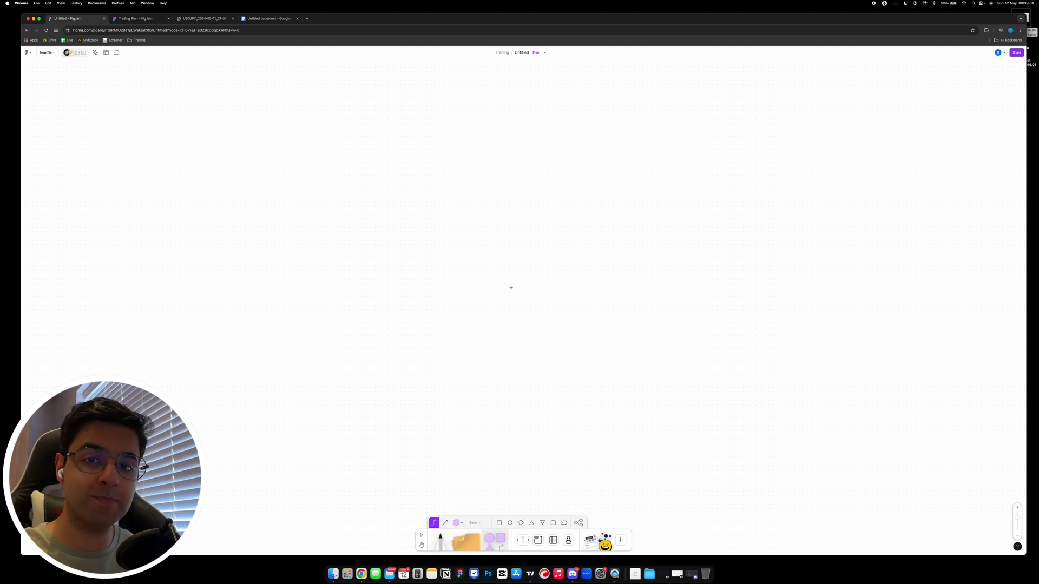
key("space")
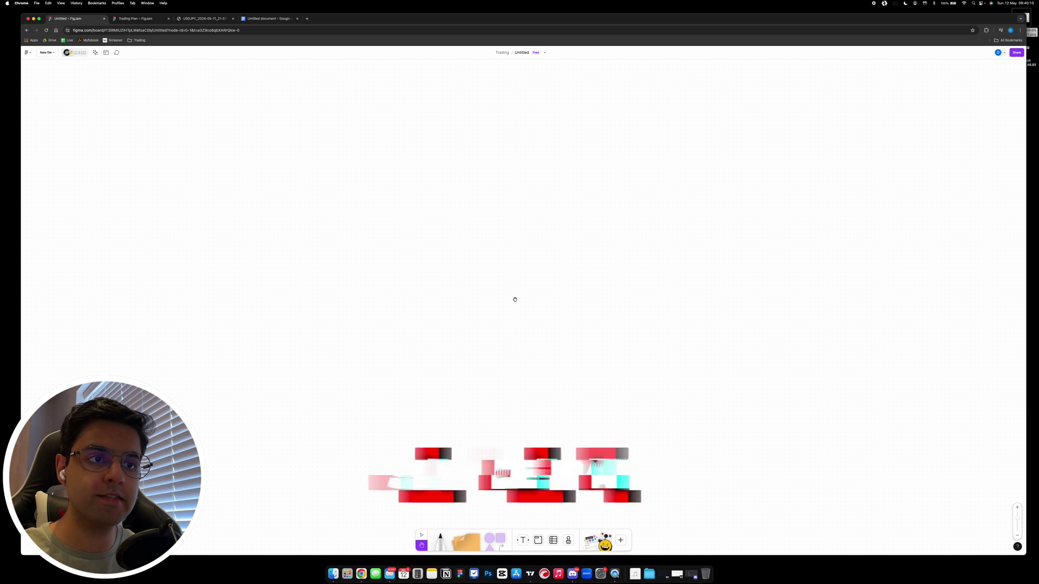
key("m")
mouse_move(509, 231)
left_mouse_down()
mouse_move(513, 321)
mouse_move(591, 301)
mouse_move(591, 227)
mouse_move(503, 228)
left_mouse_up()
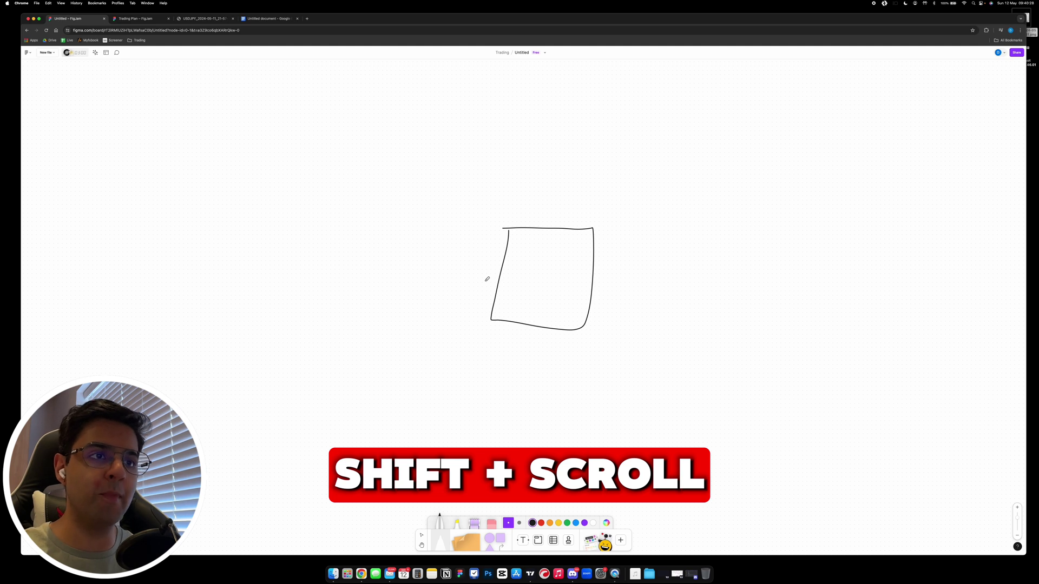
- Pan and zoom around the board with the hand tool and scrolling
scroll(487, 279, "left", 2)
scroll(486, 281, "right", 5)
scroll(485, 280, "left", 4)
scroll(485, 281, "right", 3)
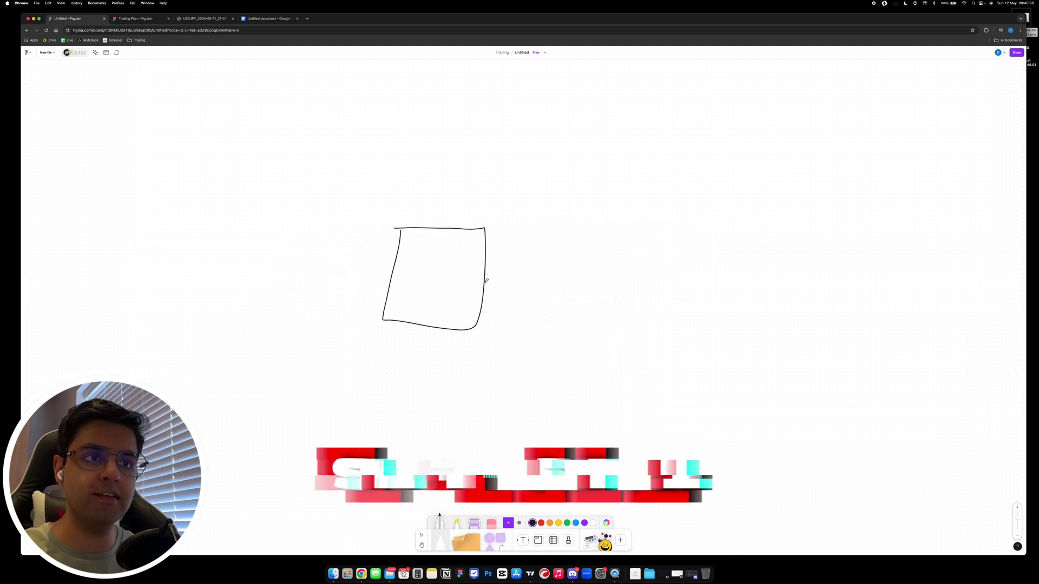
scroll(485, 280, "down", 2)
scroll(486, 280, "up", 3)
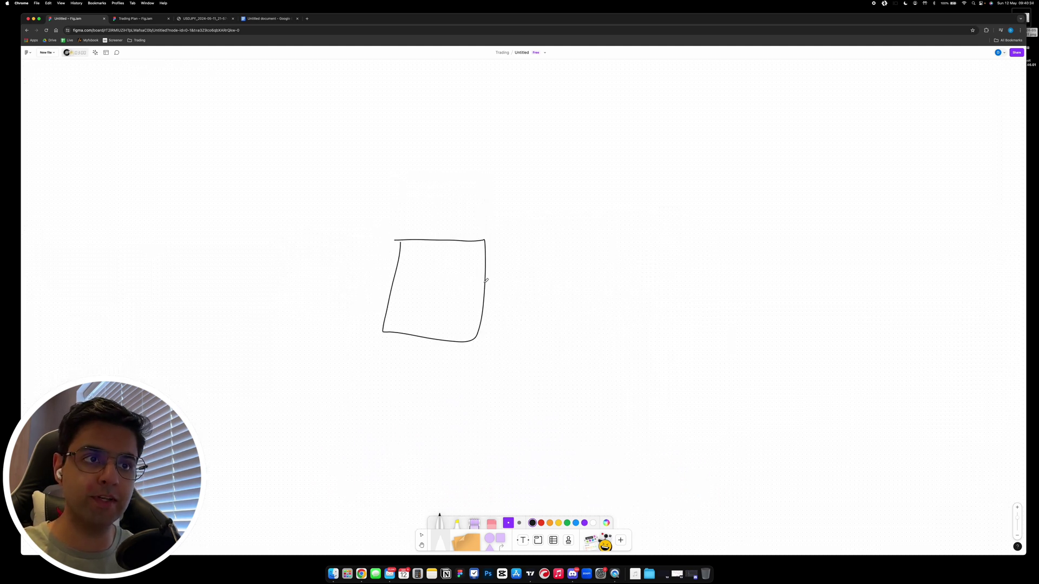
scroll(486, 280, "left", 3)
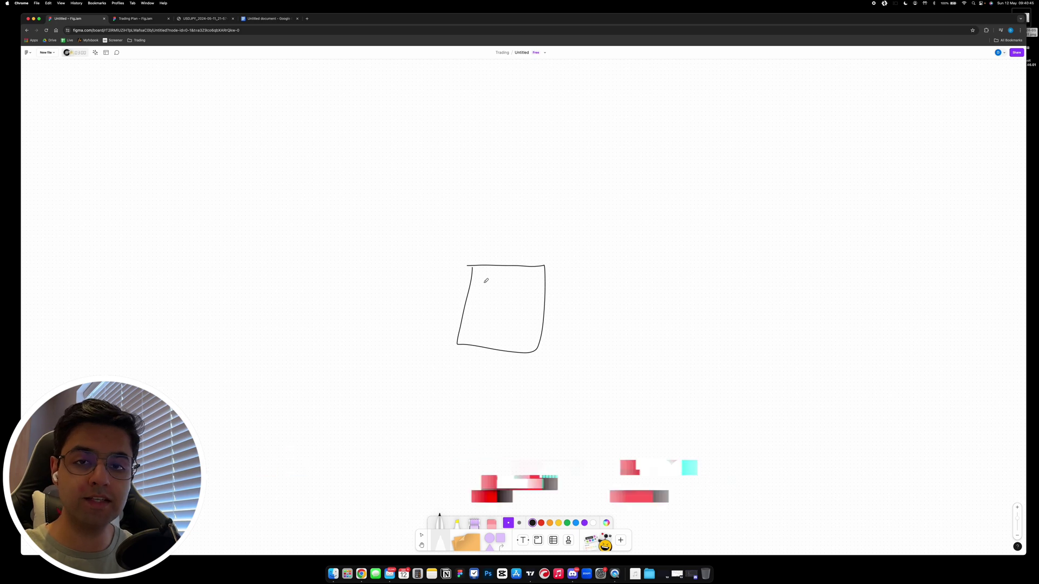
scroll(486, 280, "up", 5, "ctrl")
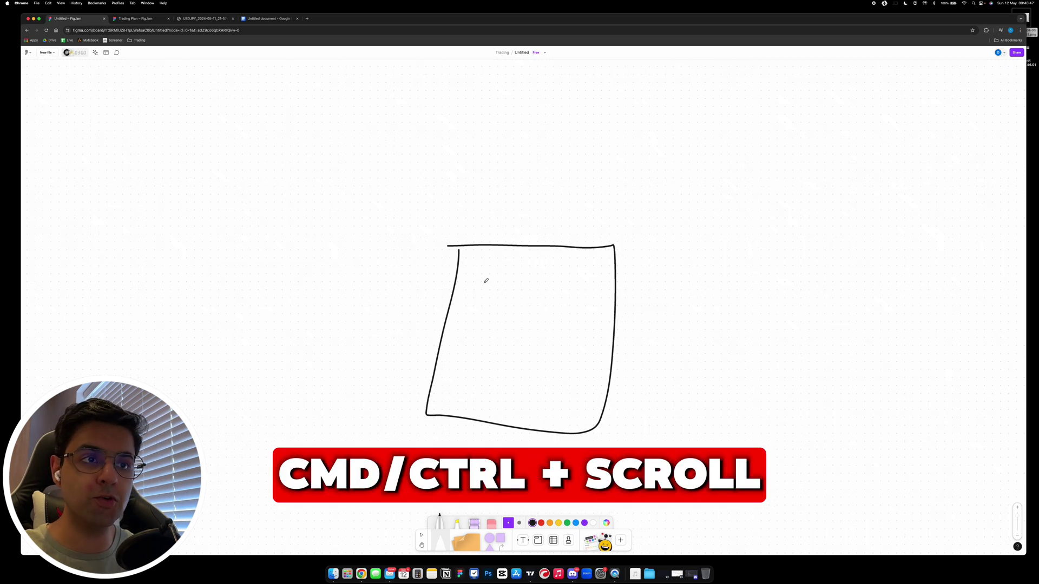
scroll(485, 280, "down", 8, "ctrl")
scroll(486, 280, "up", 4, "ctrl")
scroll(486, 280, "down", 1, "ctrl")
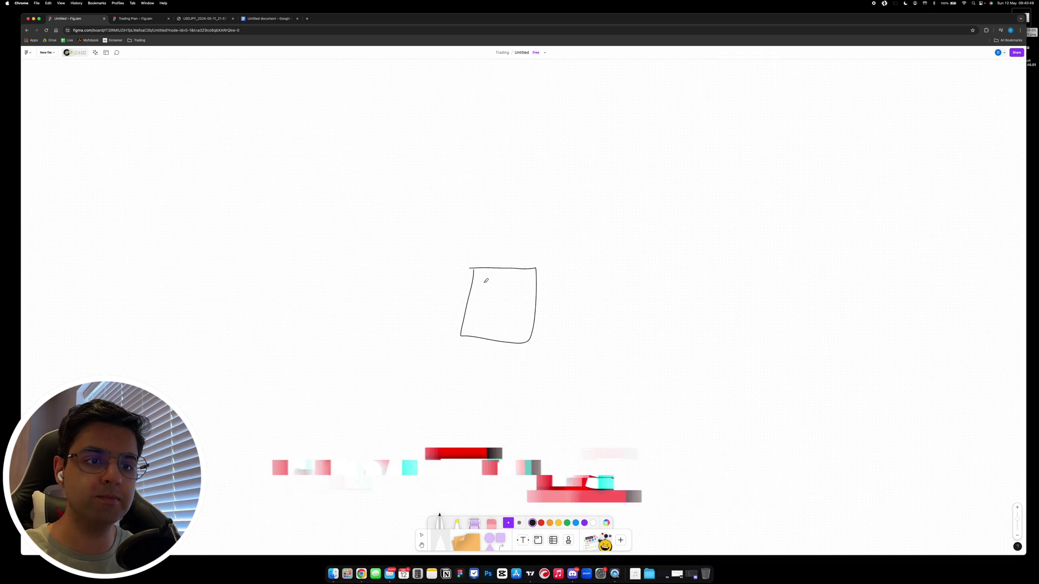
scroll(485, 280, "up", 1)
key("h")
scroll(482, 329, "right", 2)
scroll(467, 317, "left", 2)
scroll(466, 318, "down", 1)
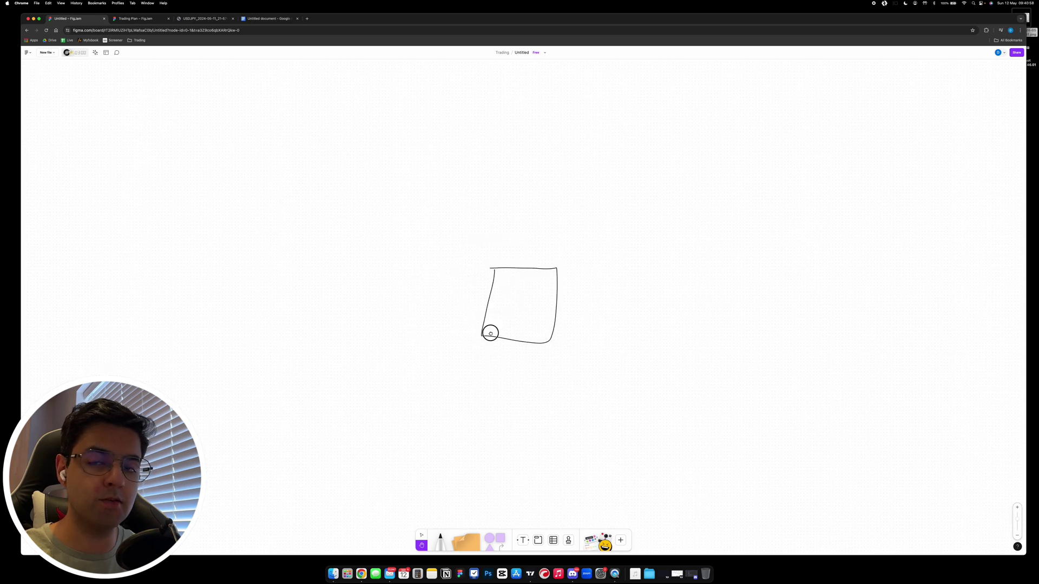
scroll(489, 331, "right", 4)
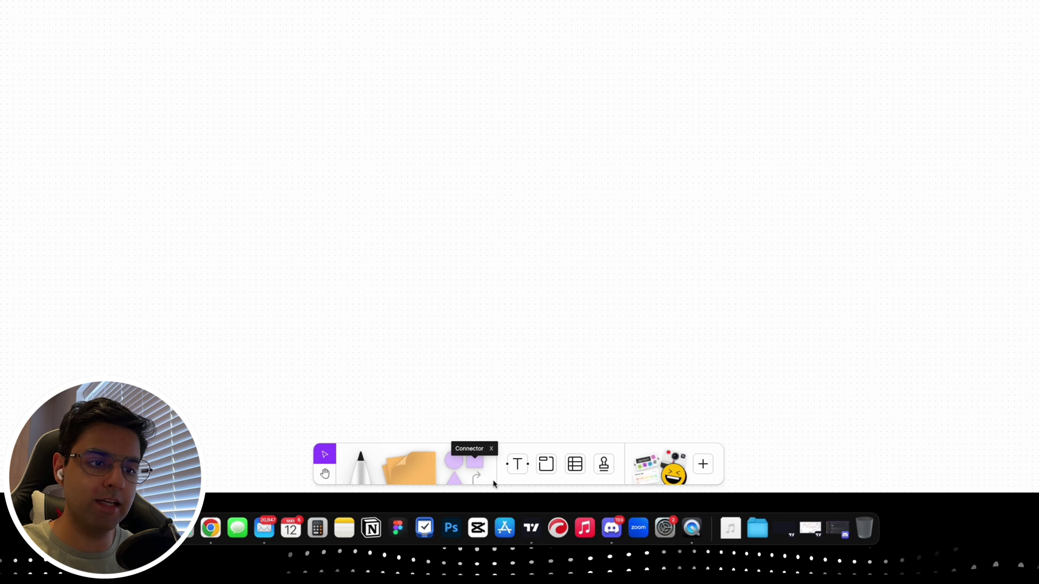
- Pick the Ellipse from the Basic shapes category as the shape to place
left_click(485, 477)
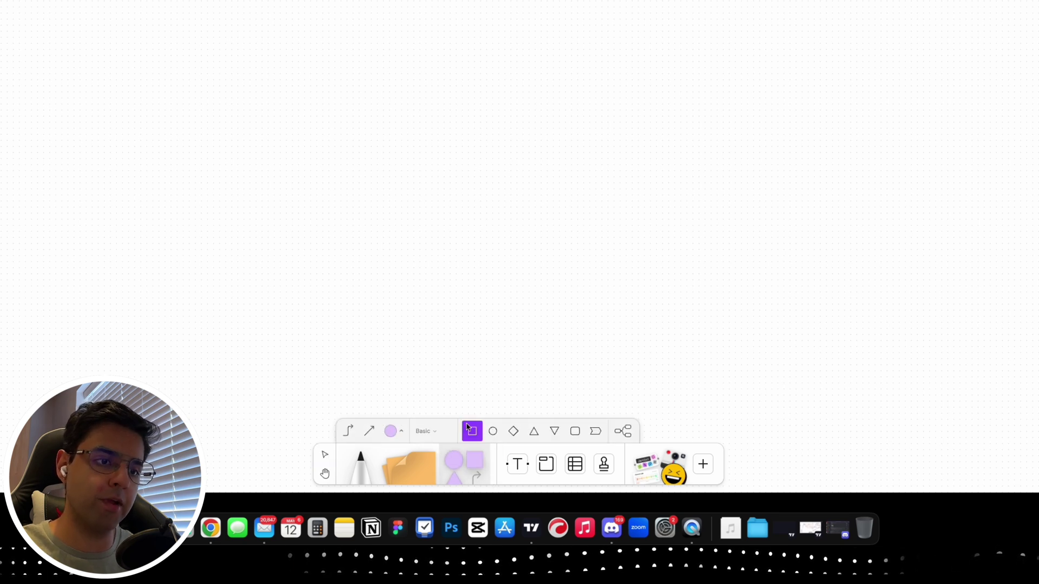
left_click(430, 431)
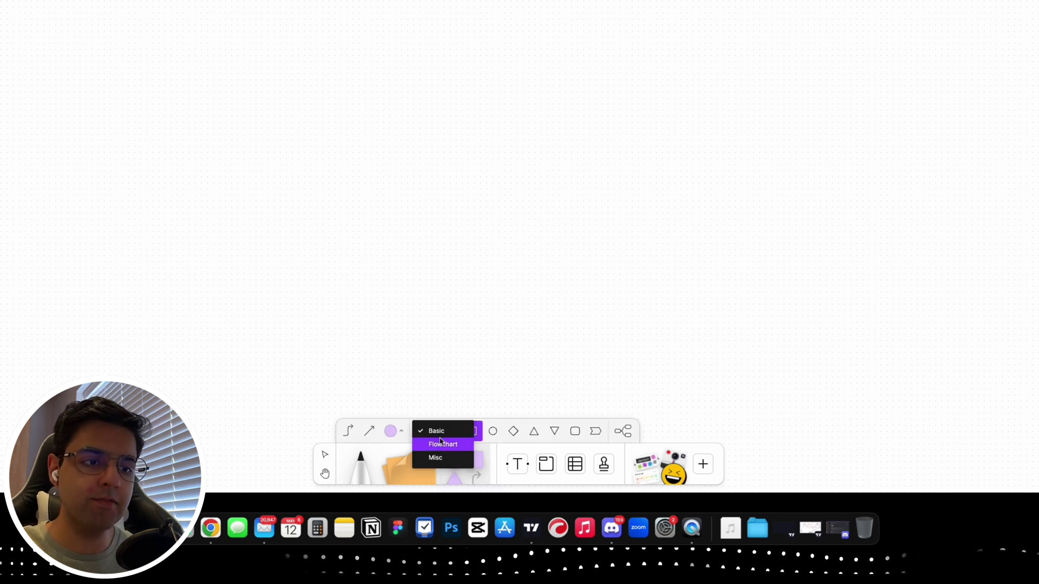
left_click(435, 430)
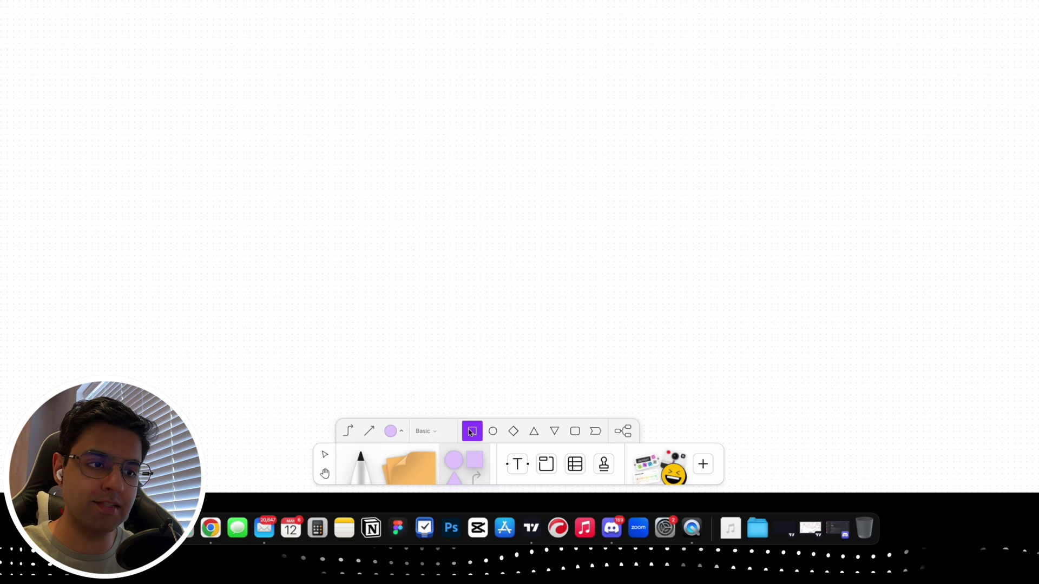
left_click(497, 438)
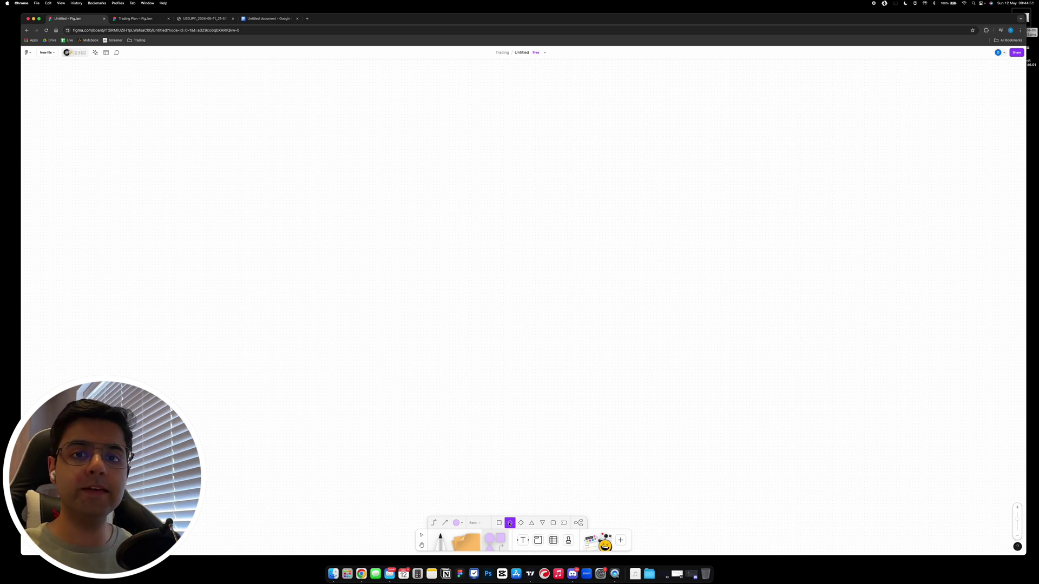
- Place a light-grey circle on the board and label it 'Start'
left_click(457, 523)
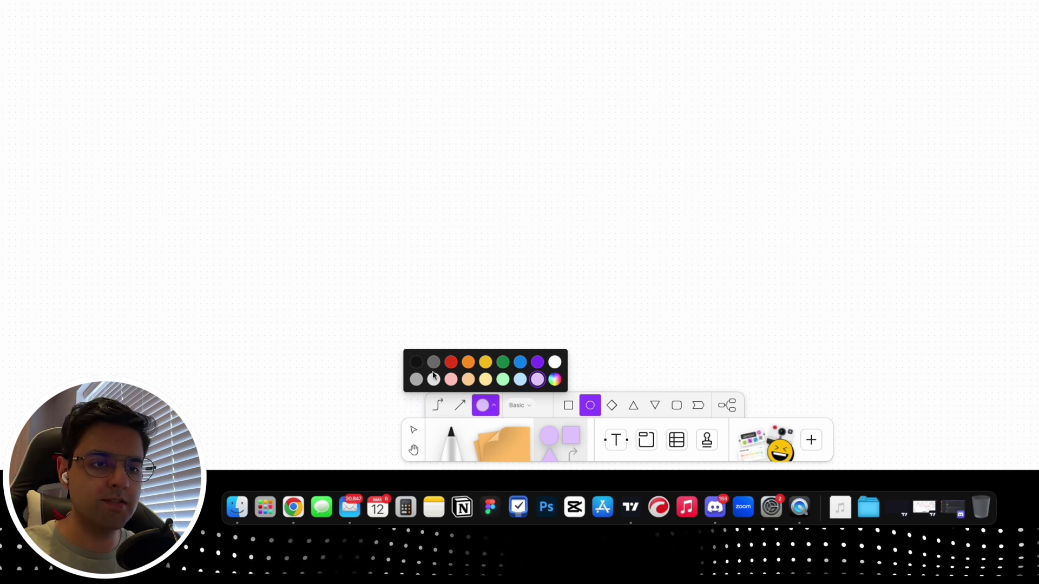
left_click(433, 379)
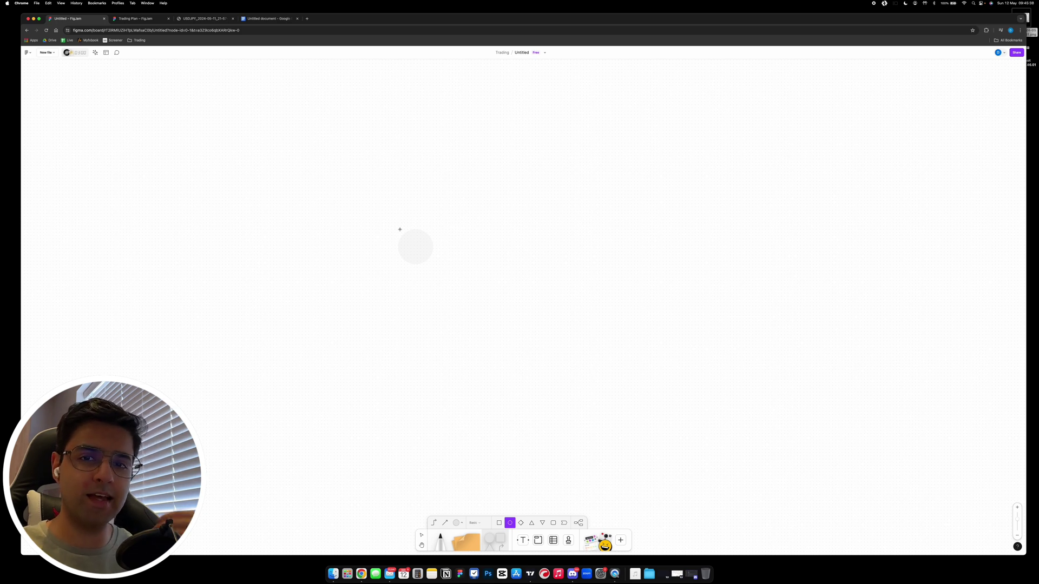
left_click(399, 229)
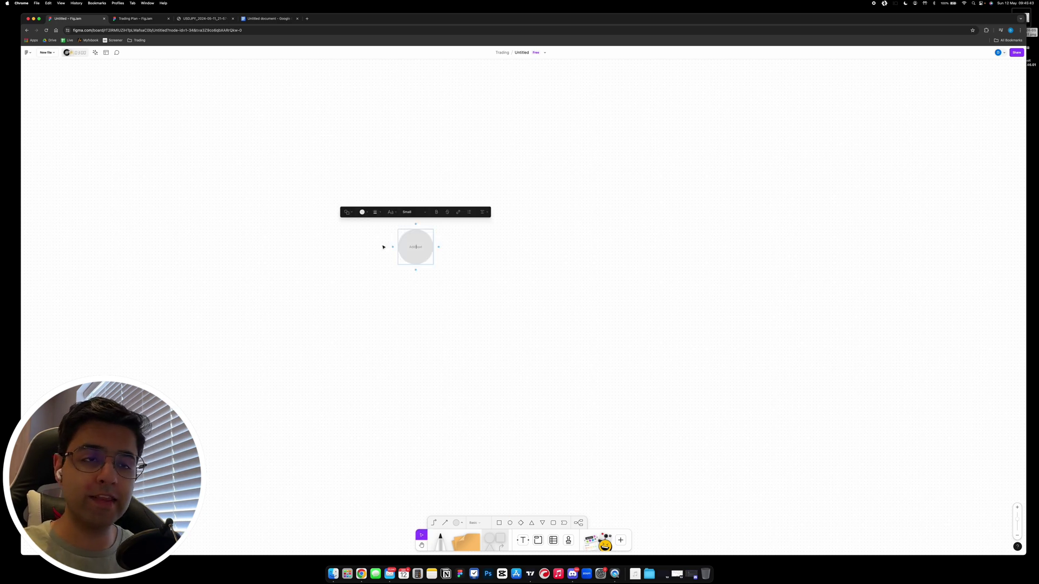
scroll(383, 247, "up", 5)
scroll(382, 247, "down", 3)
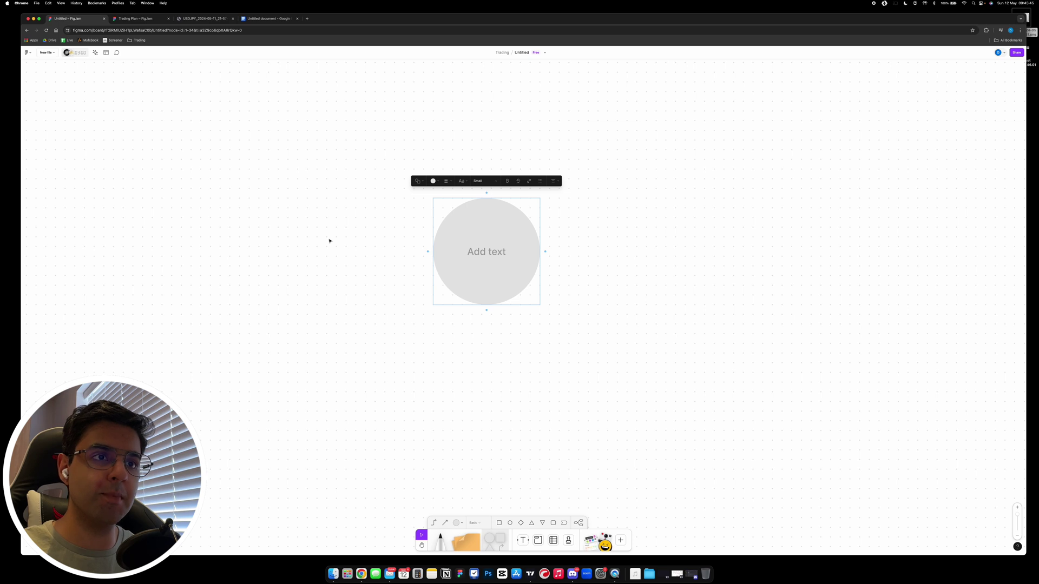
type("Start")
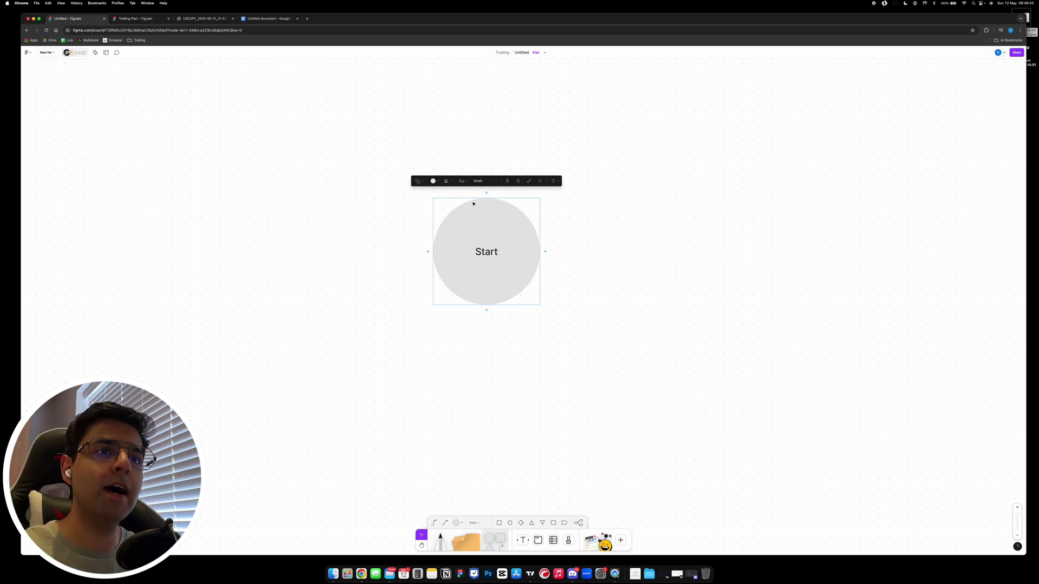
- Give the circle a solid outline and make its Start label bold
left_click(453, 181)
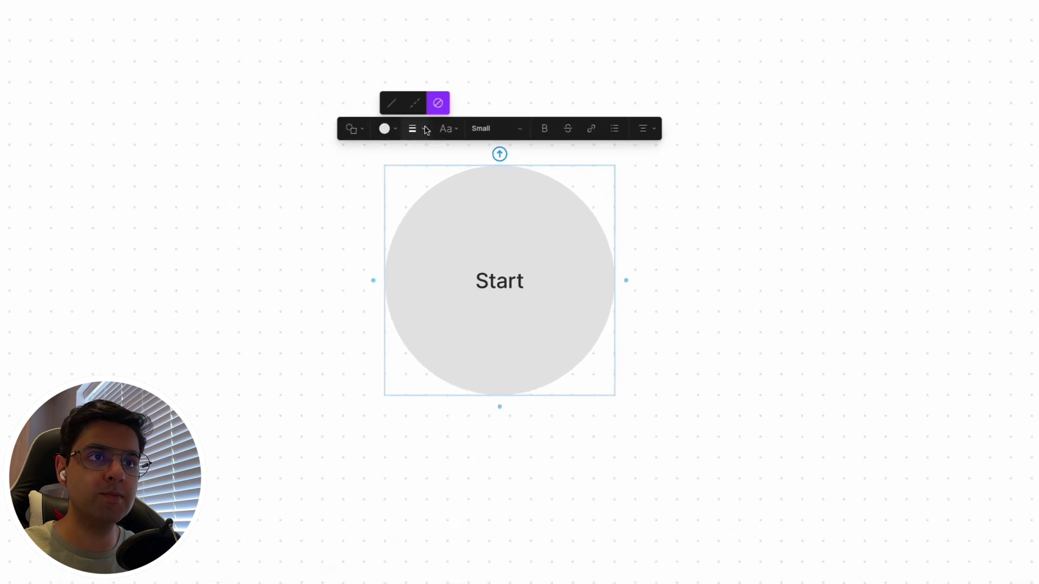
left_click(391, 105)
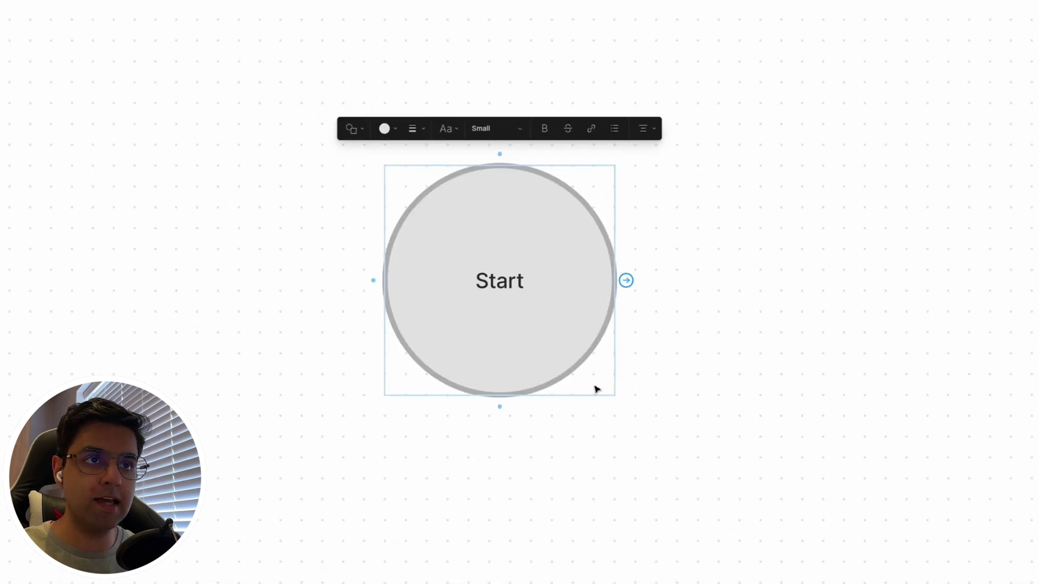
double_click(498, 280)
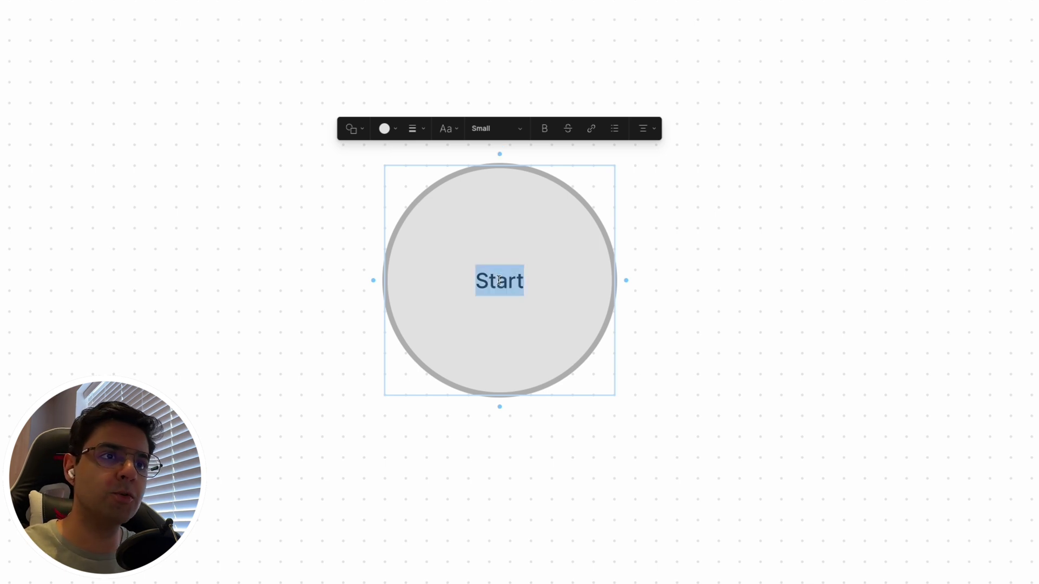
left_click(545, 128)
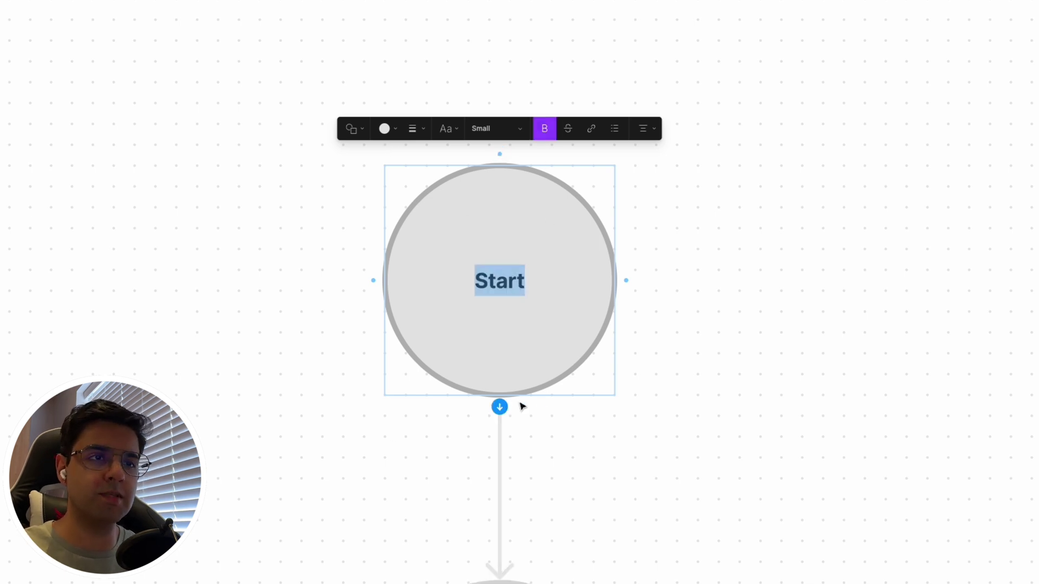
left_click(741, 461)
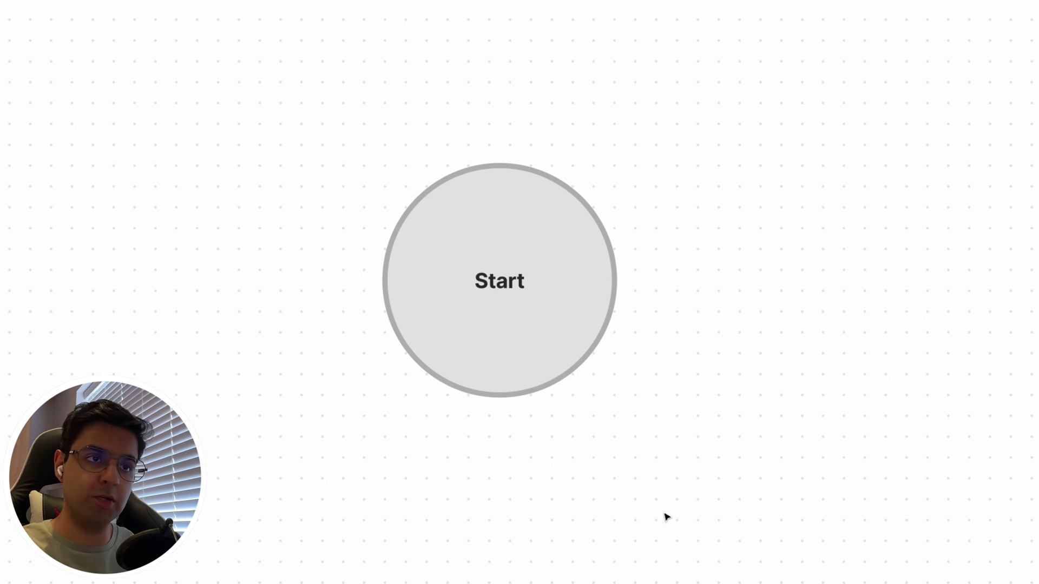
- Connect an arrow from Start to a new square labelled 'Open screener'
left_click(501, 335)
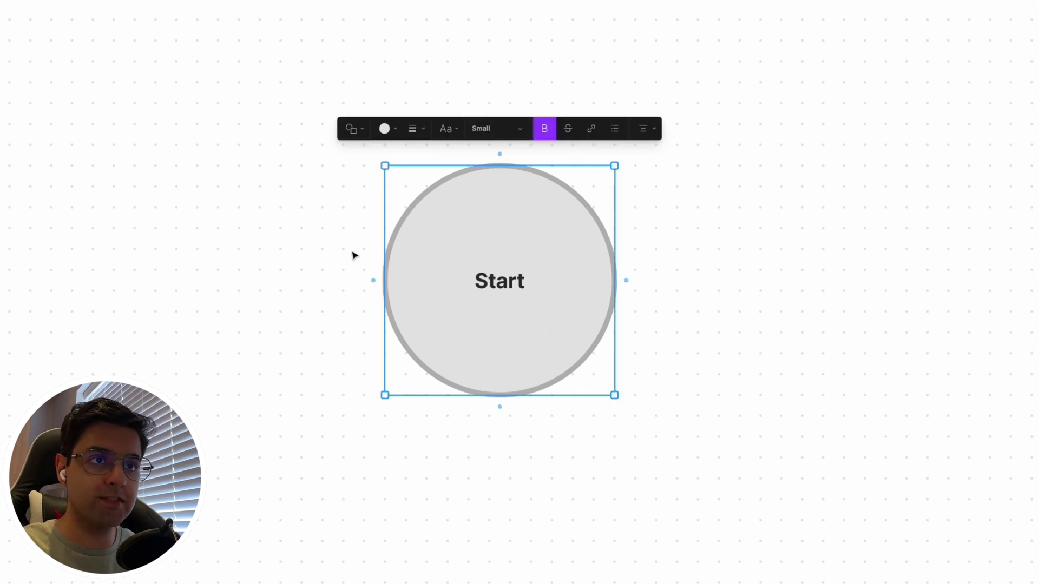
mouse_move(625, 281)
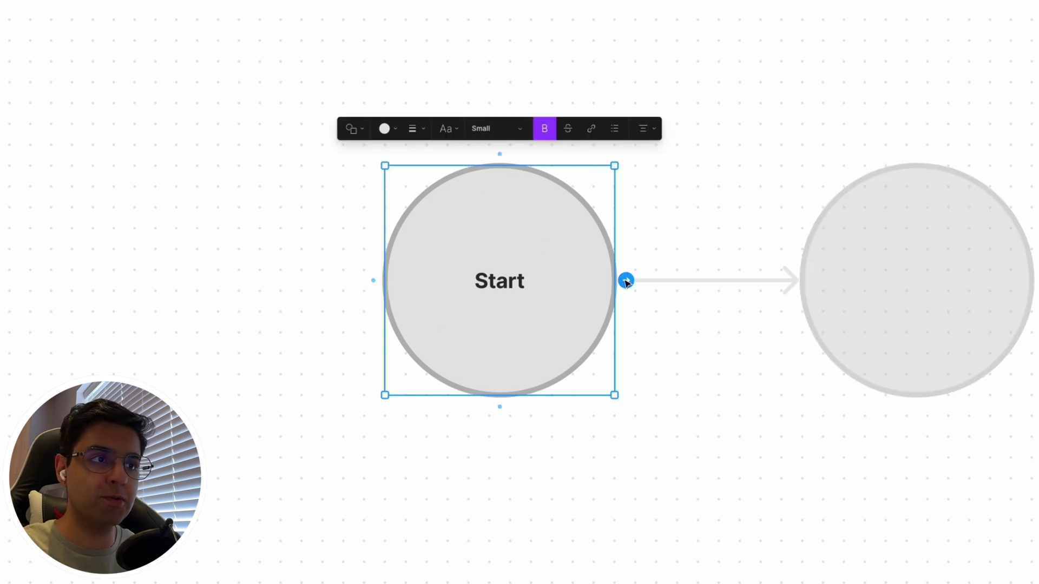
left_click_drag(626, 281, 795, 282)
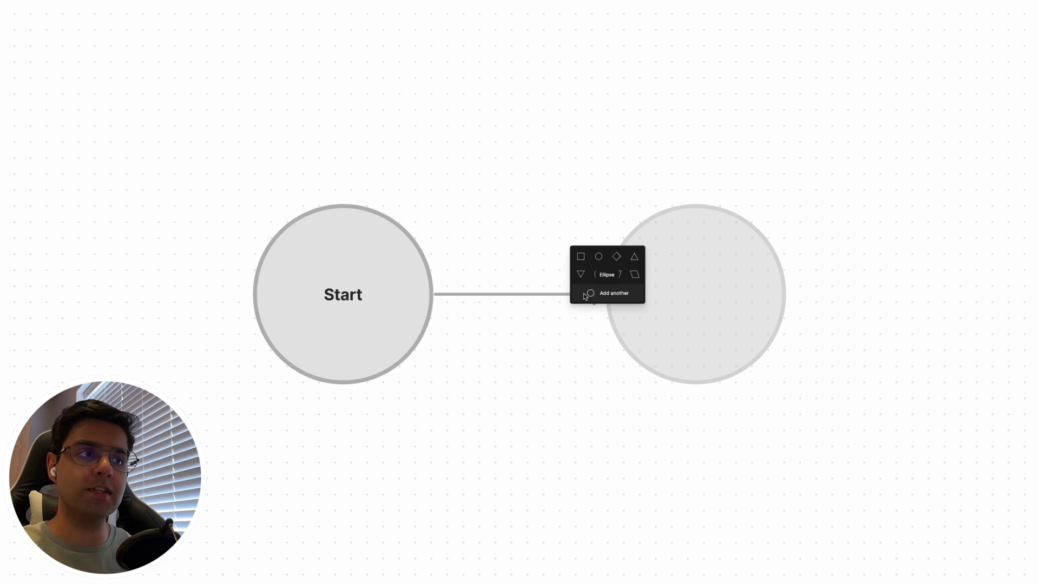
left_click(582, 257)
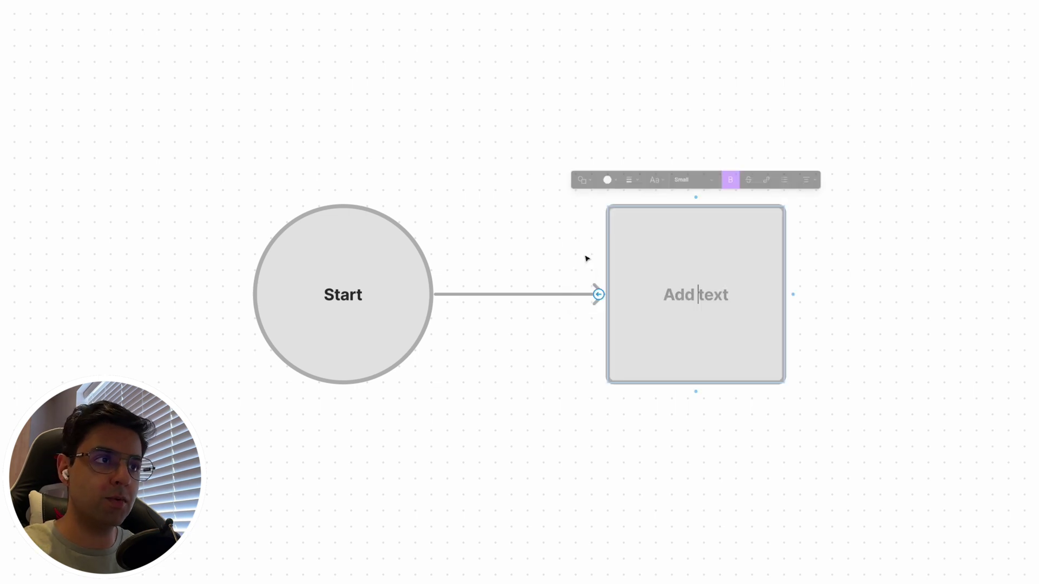
type("Open screener")
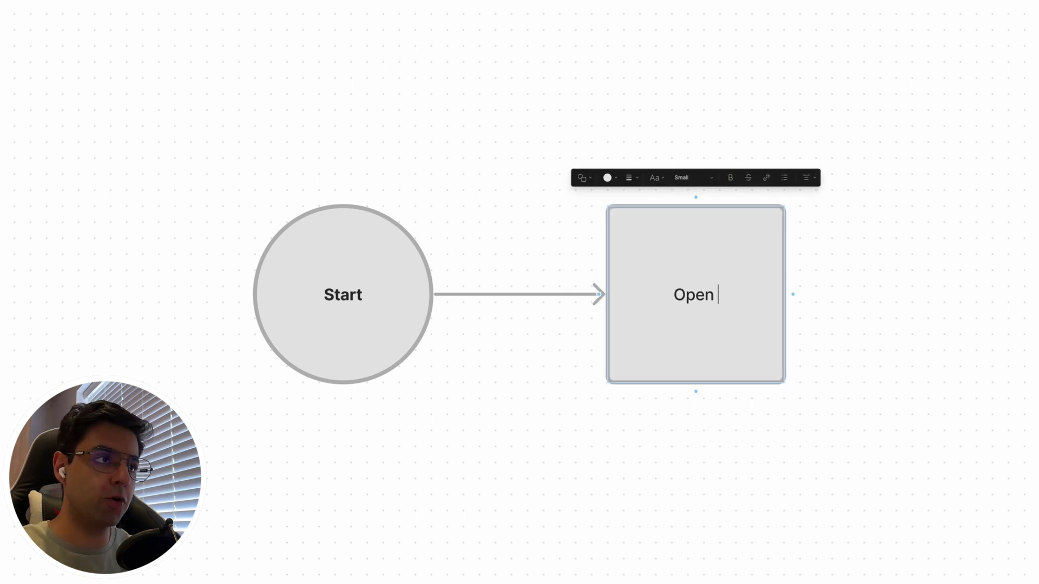
left_click(781, 452)
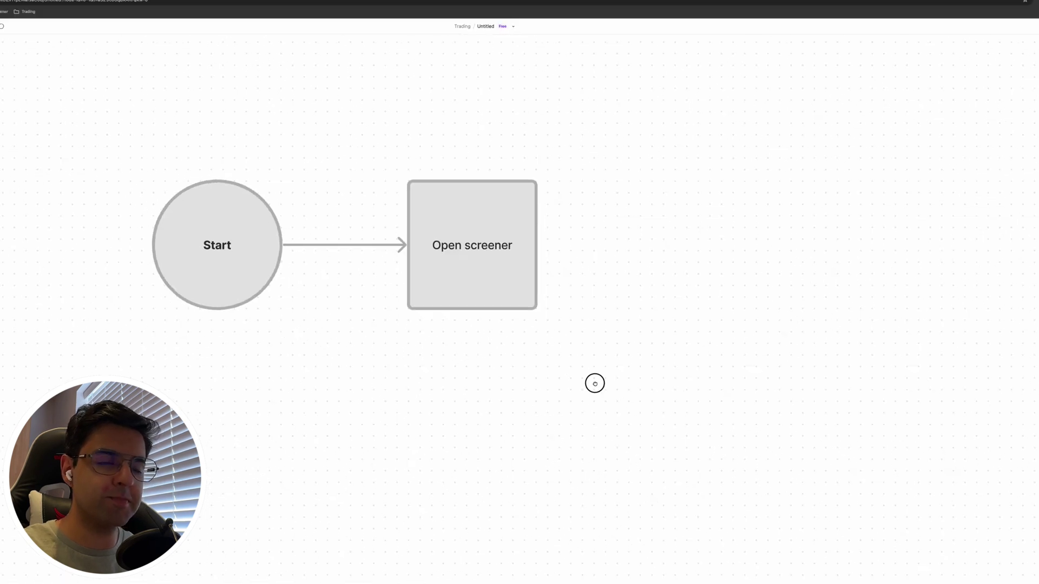
- Fill the Open screener square light orange and fine-tune its size
scroll(594, 384, "right", 2)
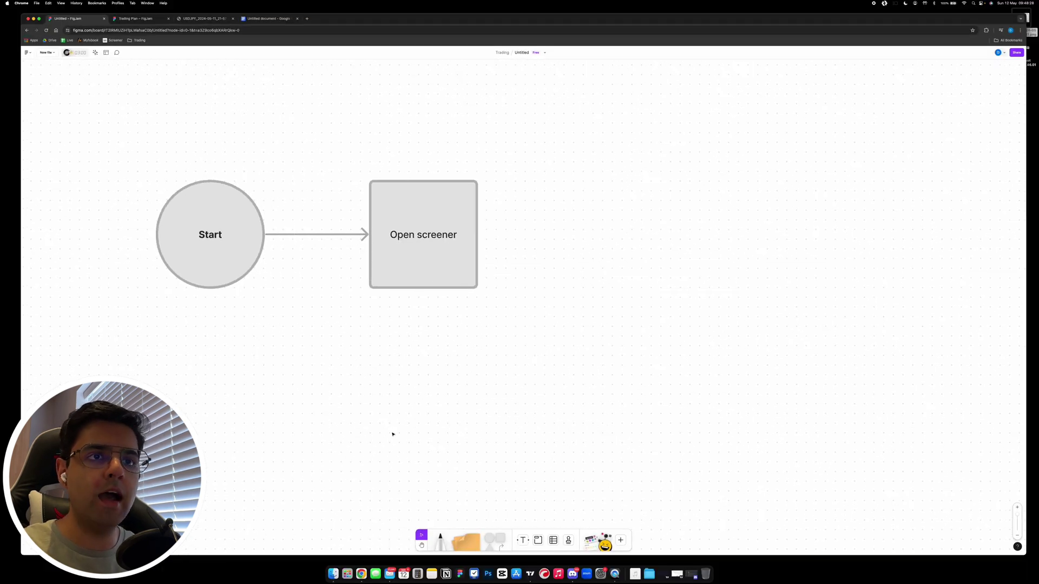
left_click(397, 214)
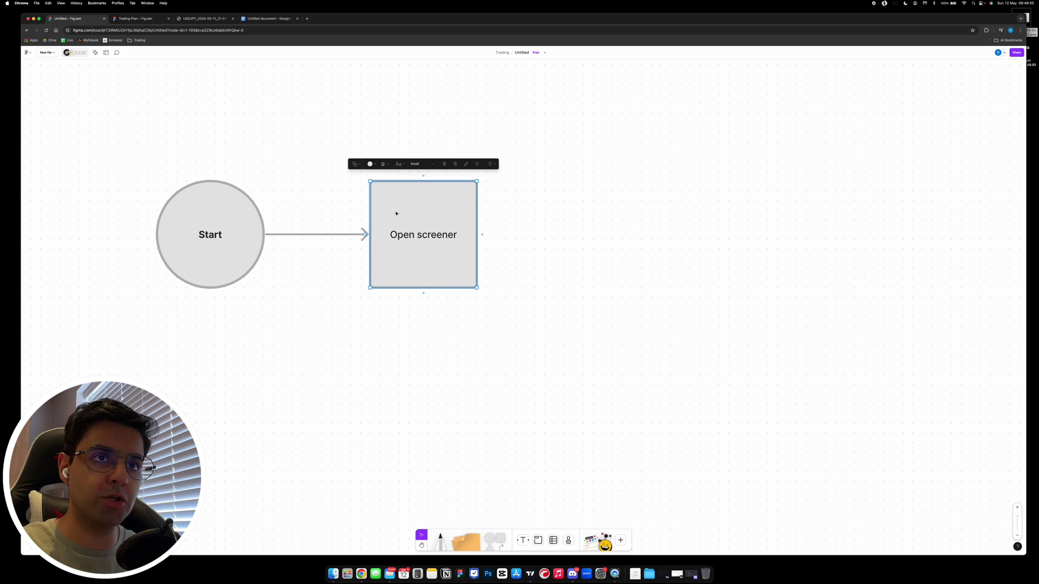
left_click(370, 164)
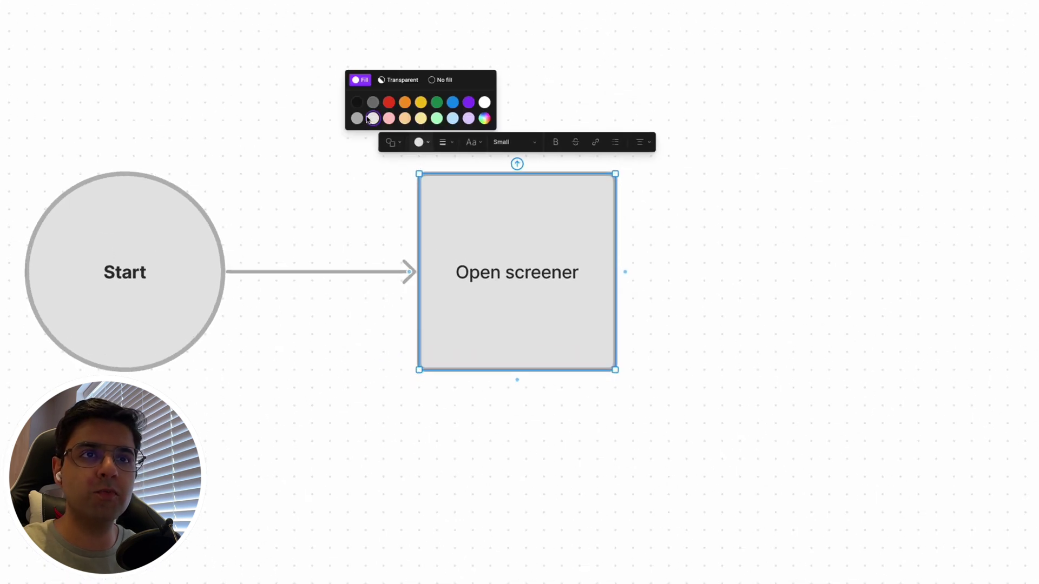
left_click(405, 118)
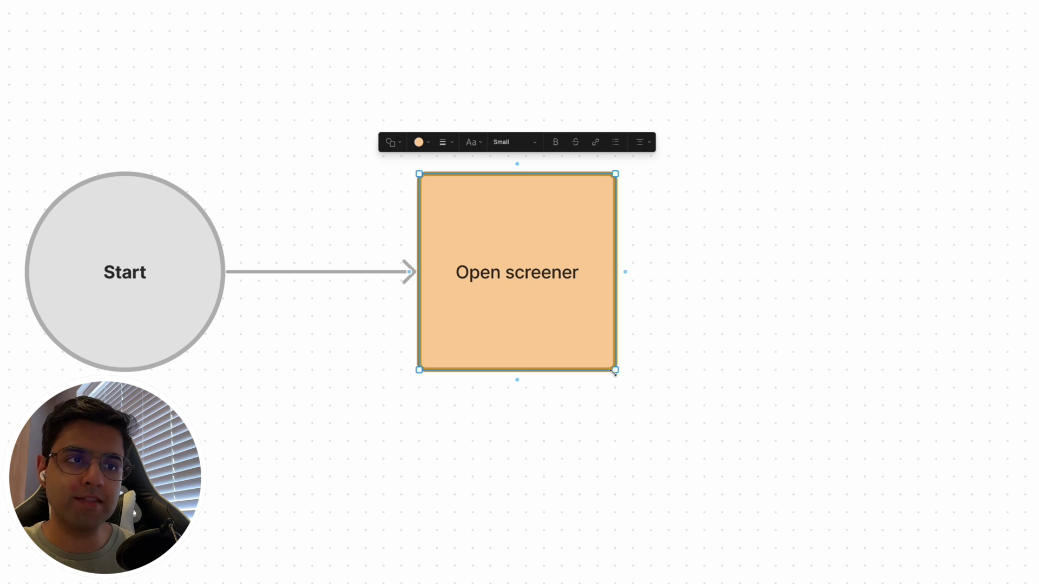
mouse_move(613, 370)
left_mouse_down()
mouse_move(552, 311)
mouse_move(616, 366)
left_mouse_up()
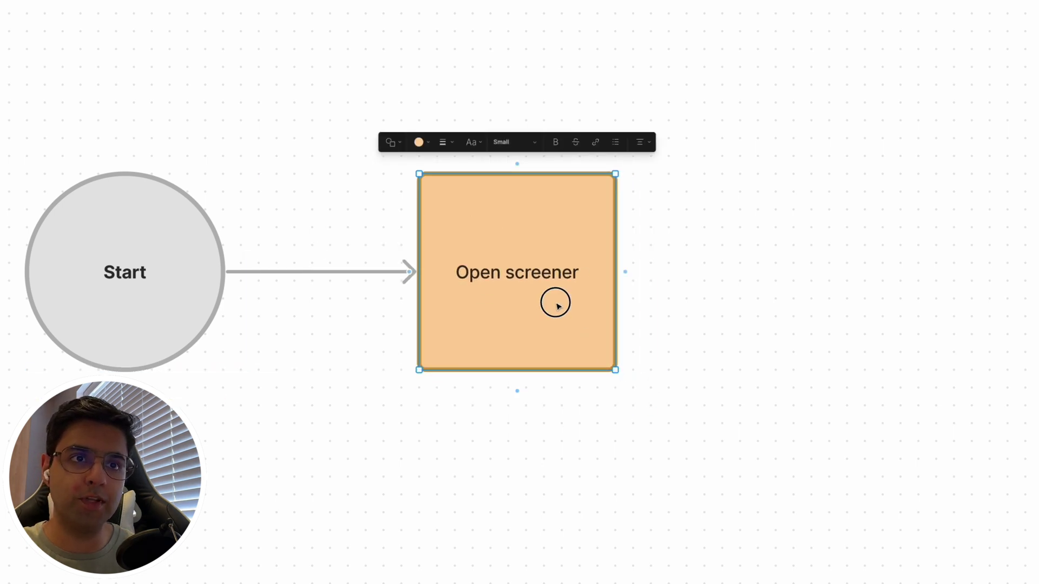
left_click_drag(551, 302, 595, 260)
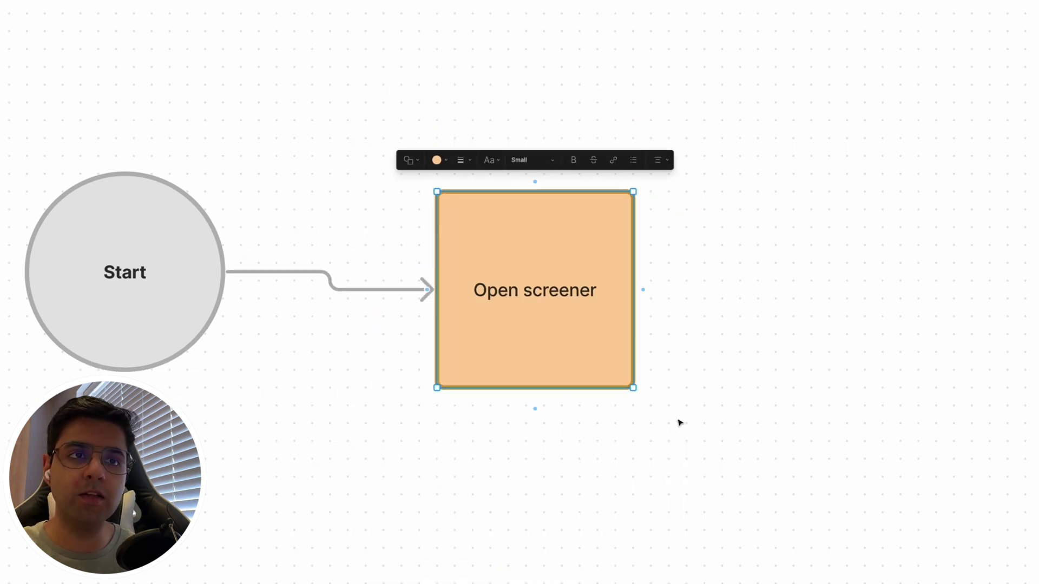
left_click(577, 408)
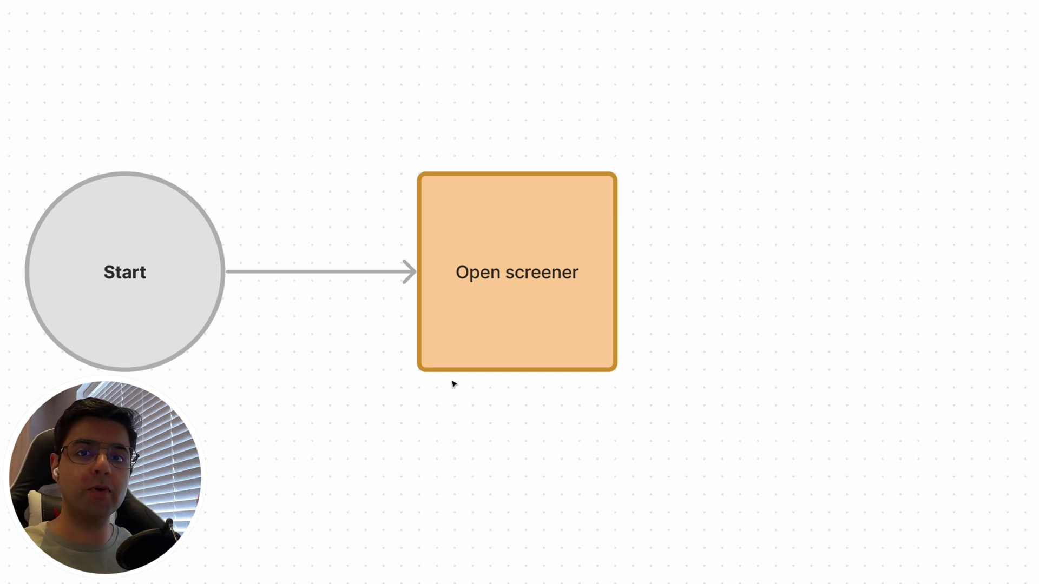
left_click(597, 359)
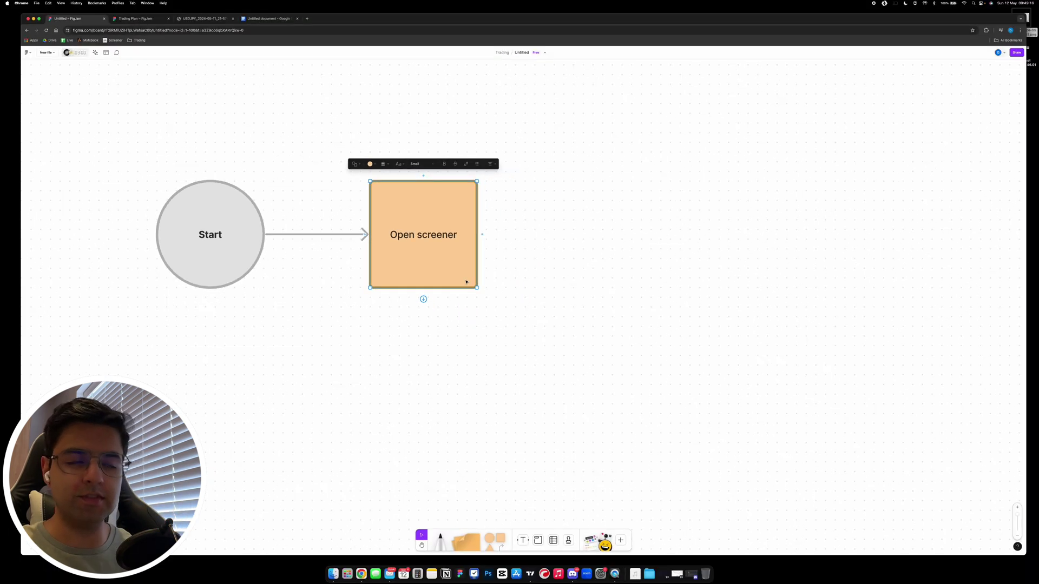
- Draw an arrow from the square to a diamond reading 'Any Forex symbols in good context?'
mouse_move(482, 234)
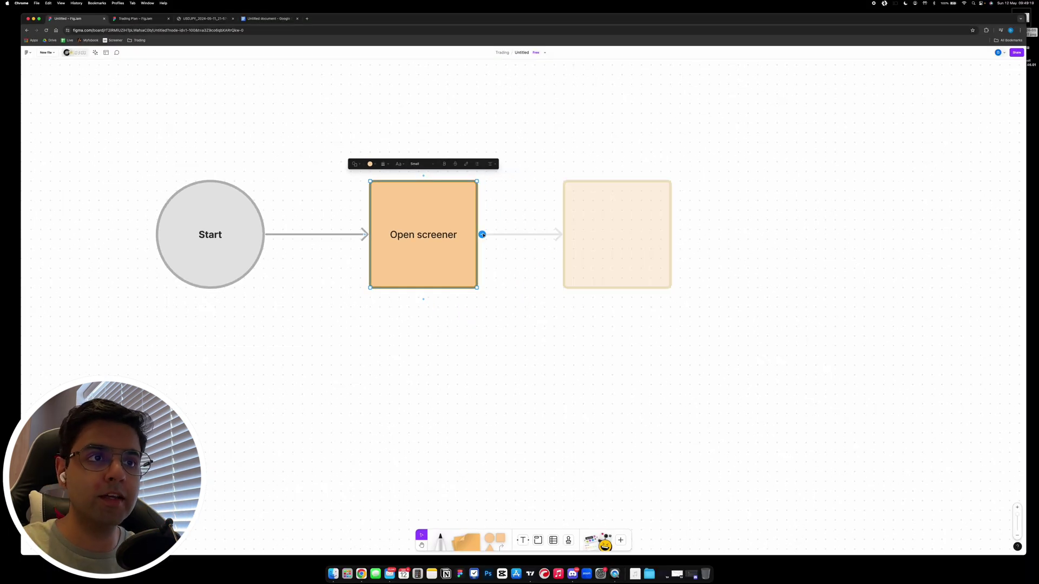
left_click_drag(482, 234, 596, 235)
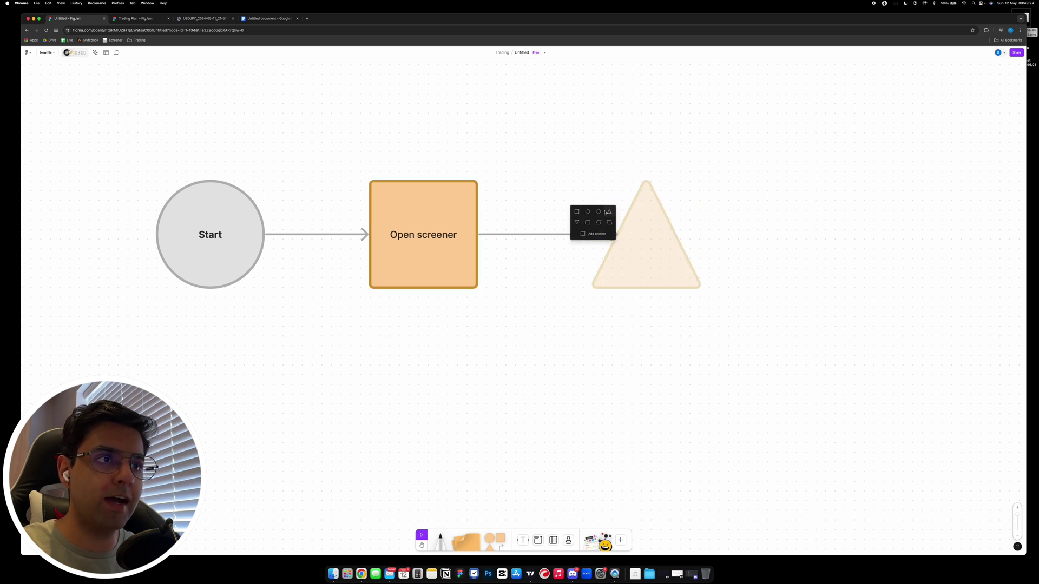
left_click(597, 212)
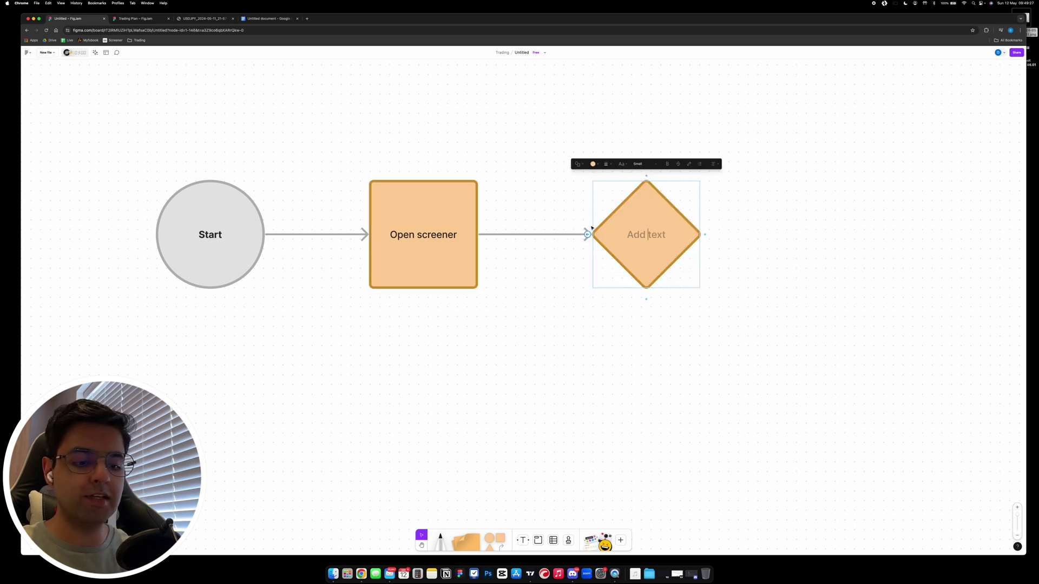
type("Any Forex symb")
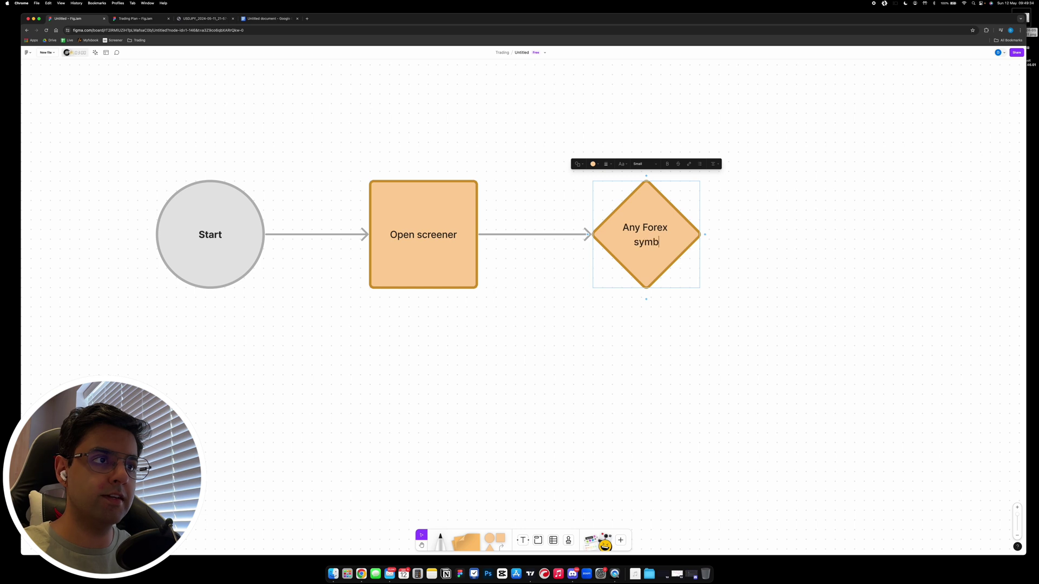
type("ols in good context?")
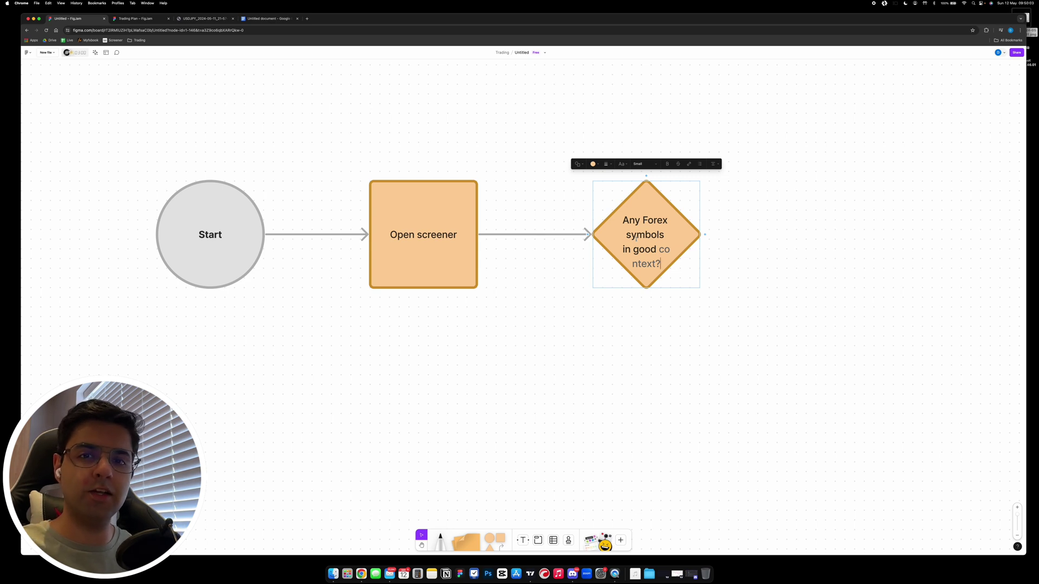
- Shorten the diamond's label to 'FX in good context?'
triple_click(646, 238)
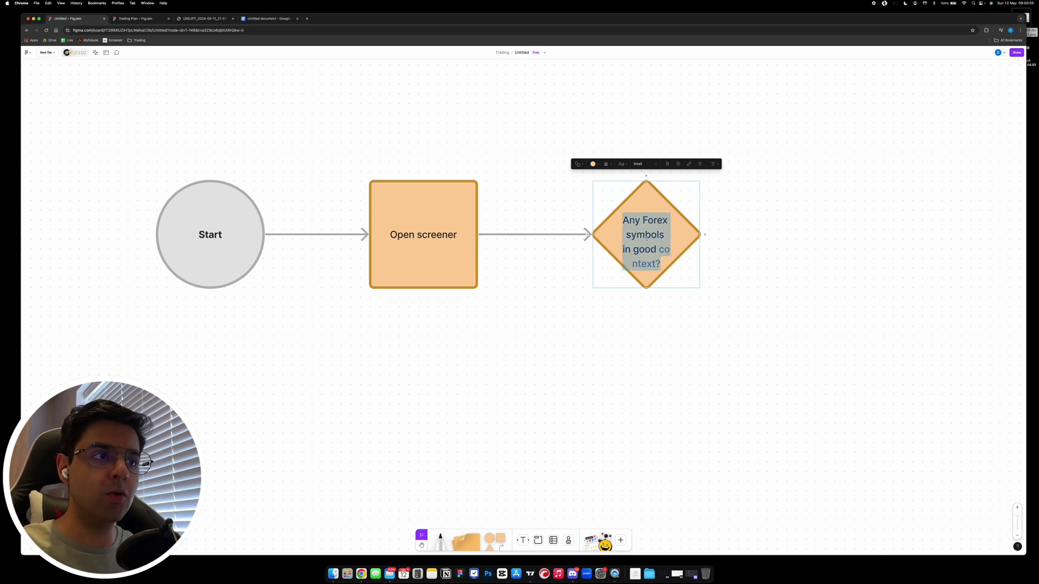
type("FX in god")
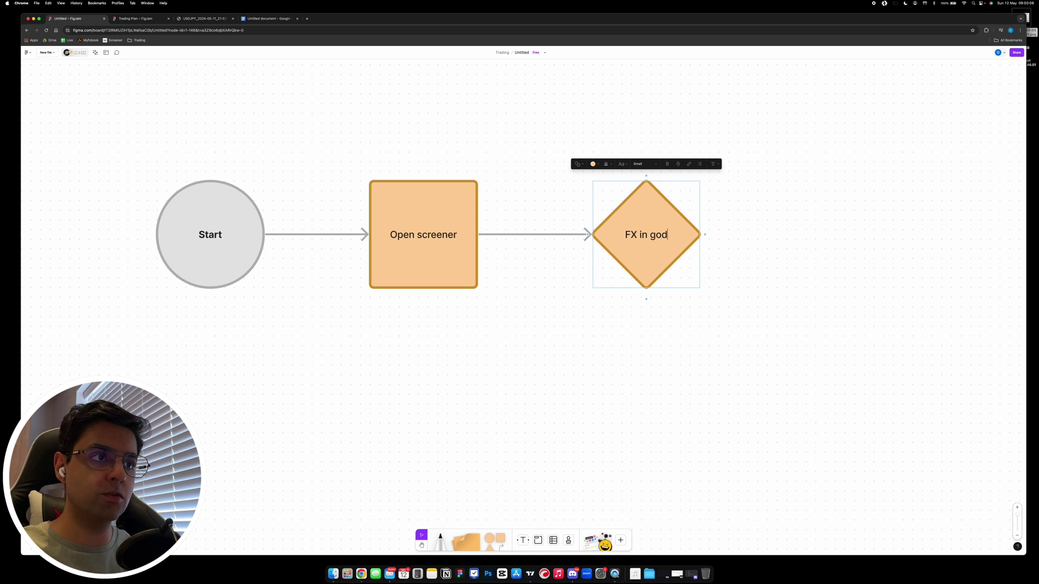
key("BackSpace")
type("od context?")
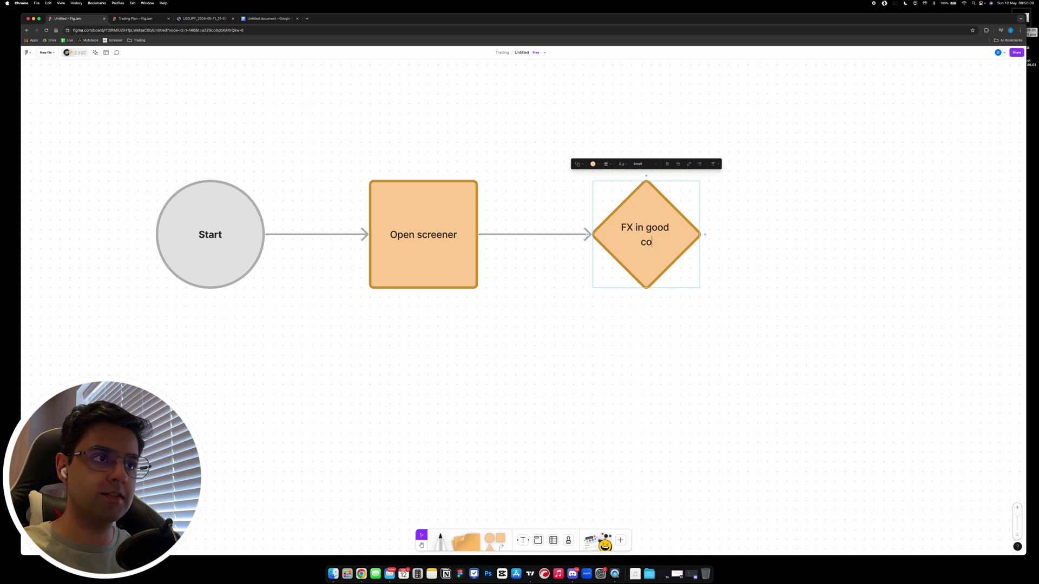
- Recolour the decision diamond light blue and zoom out to view the flow
left_click(593, 164)
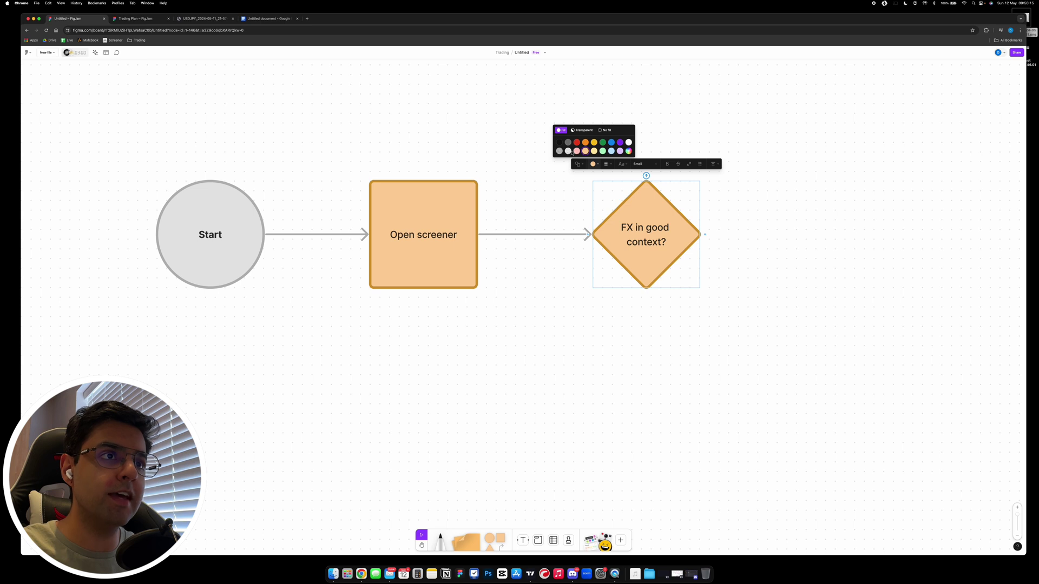
left_click(611, 152)
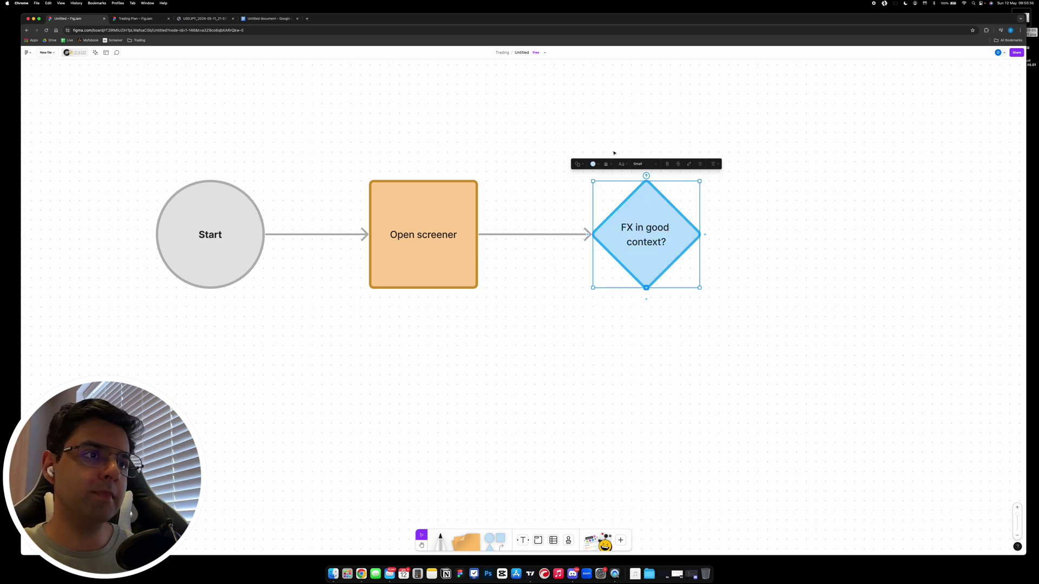
left_click(728, 302)
scroll(670, 401, "right", 3)
scroll(570, 347, "down", 5)
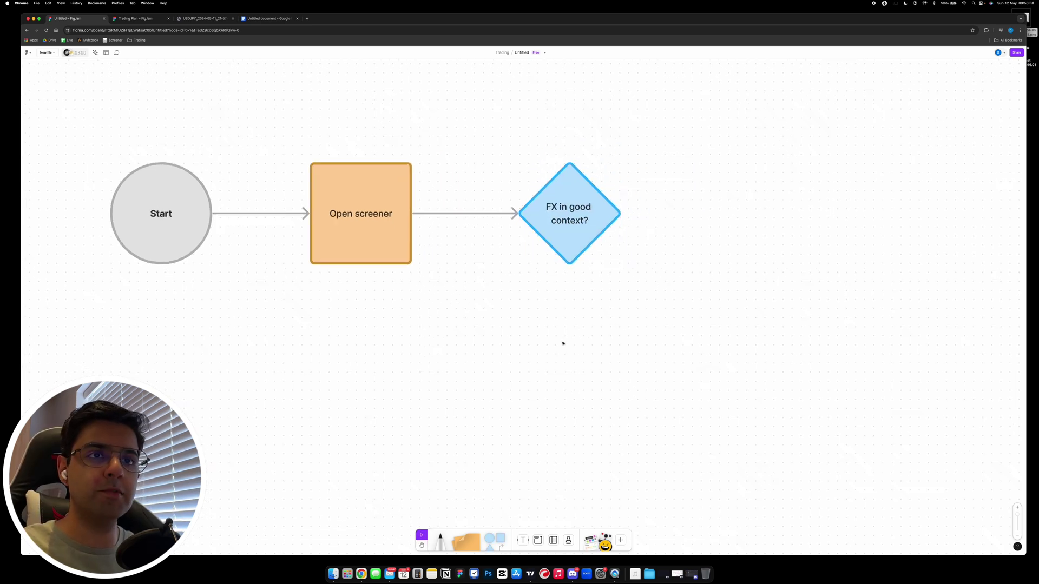
scroll(444, 308, "right", 2)
scroll(443, 308, "down", 1)
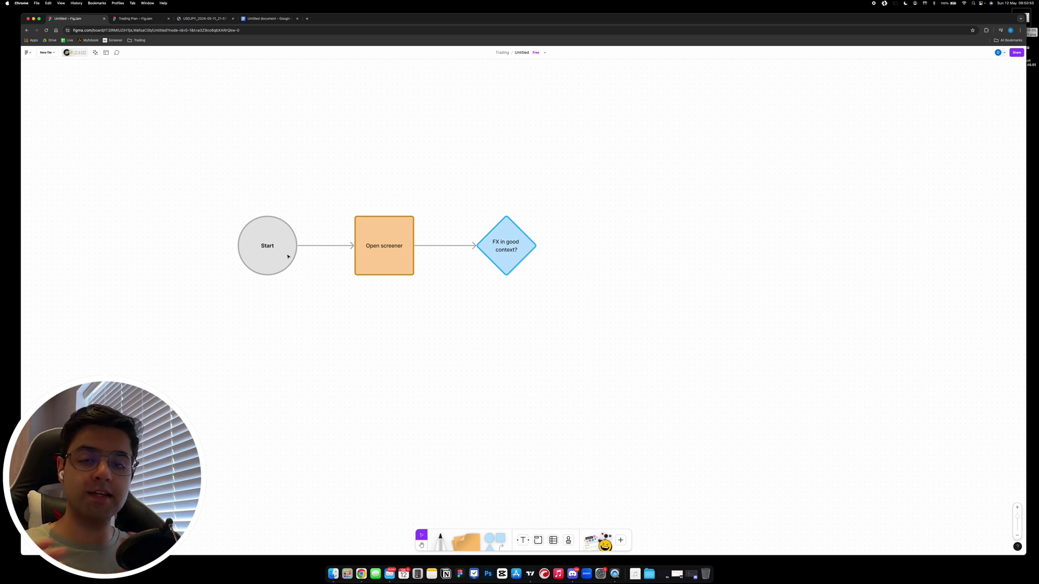
scroll(498, 314, "right", 2)
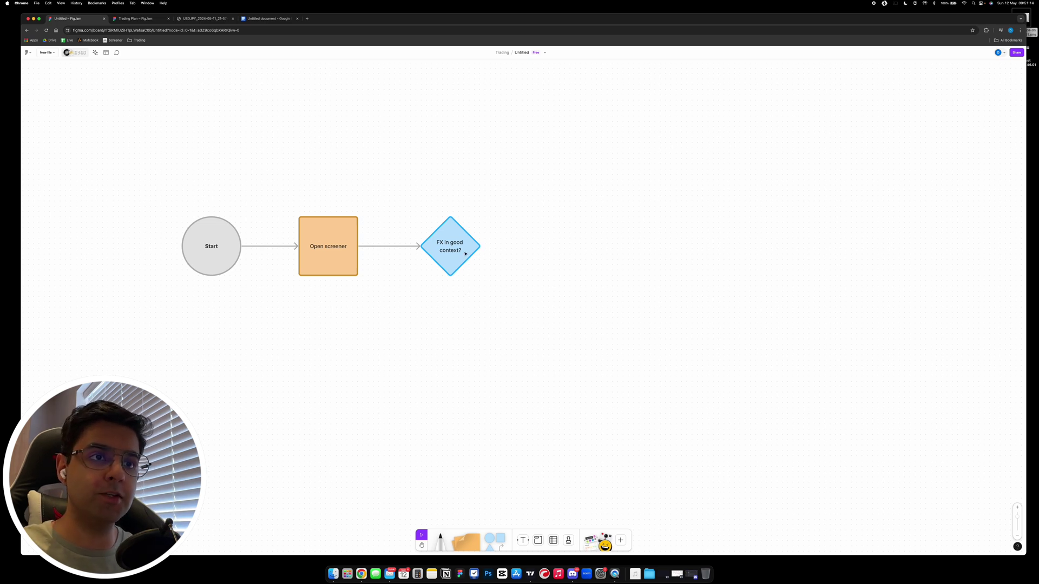
scroll(465, 253, "up", 5)
- Branch two arrows from the diamond's right side into an upper and a lower square
left_click(477, 264)
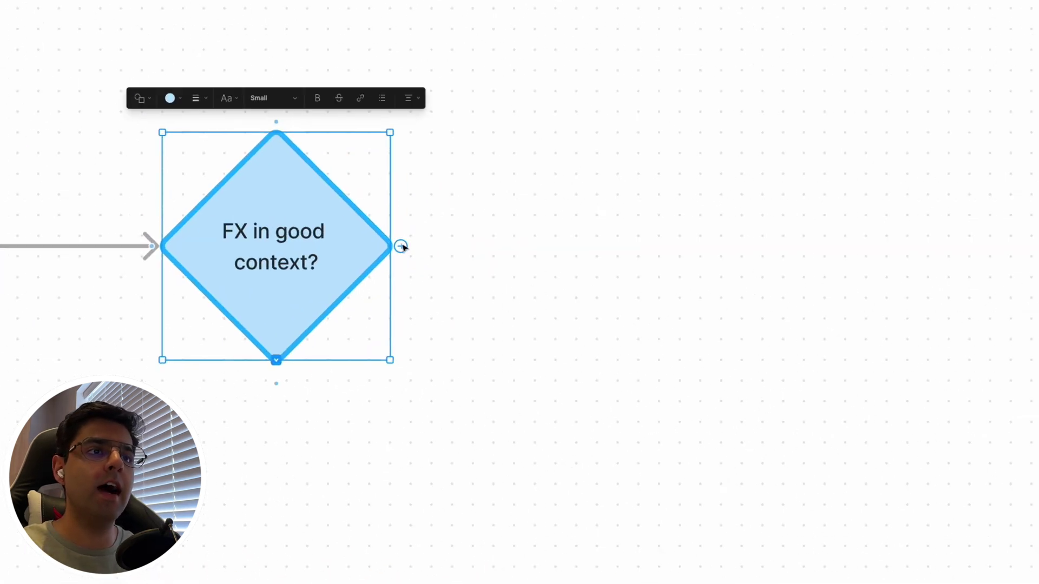
left_click_drag(401, 246, 592, 121)
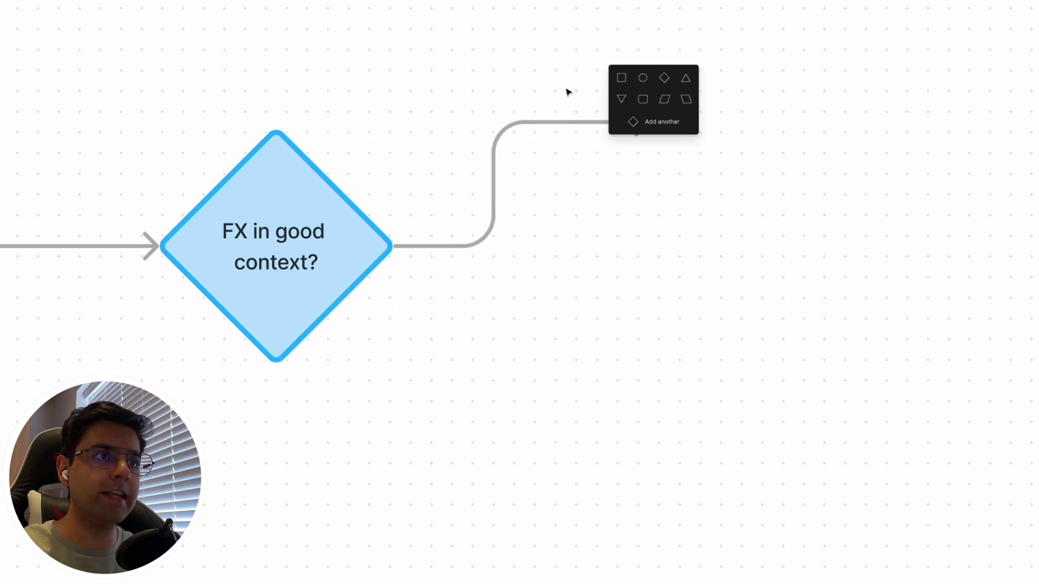
left_click(621, 81)
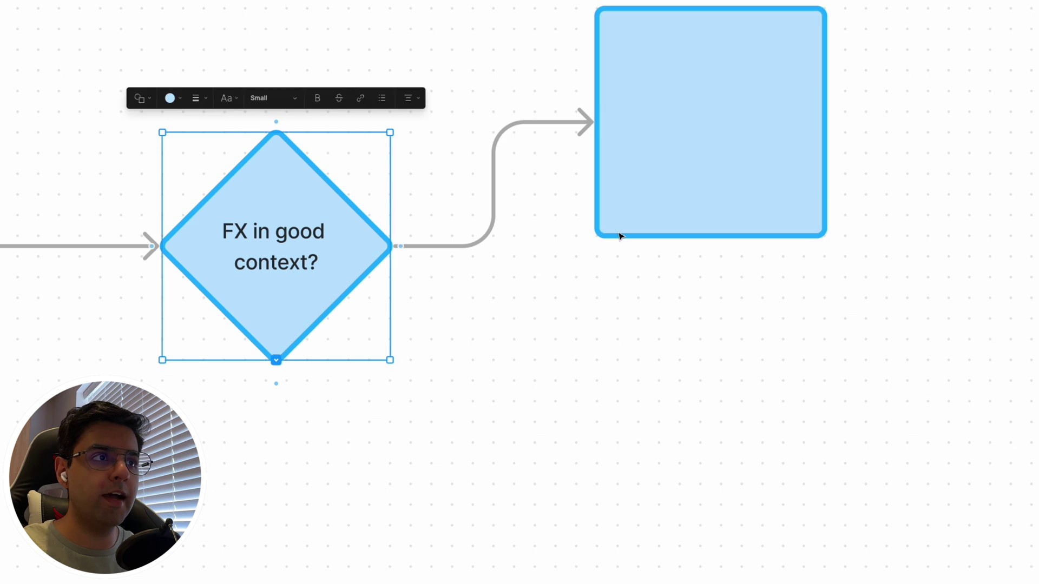
mouse_move(400, 247)
left_click_drag(400, 248, 594, 371)
left_click(566, 325)
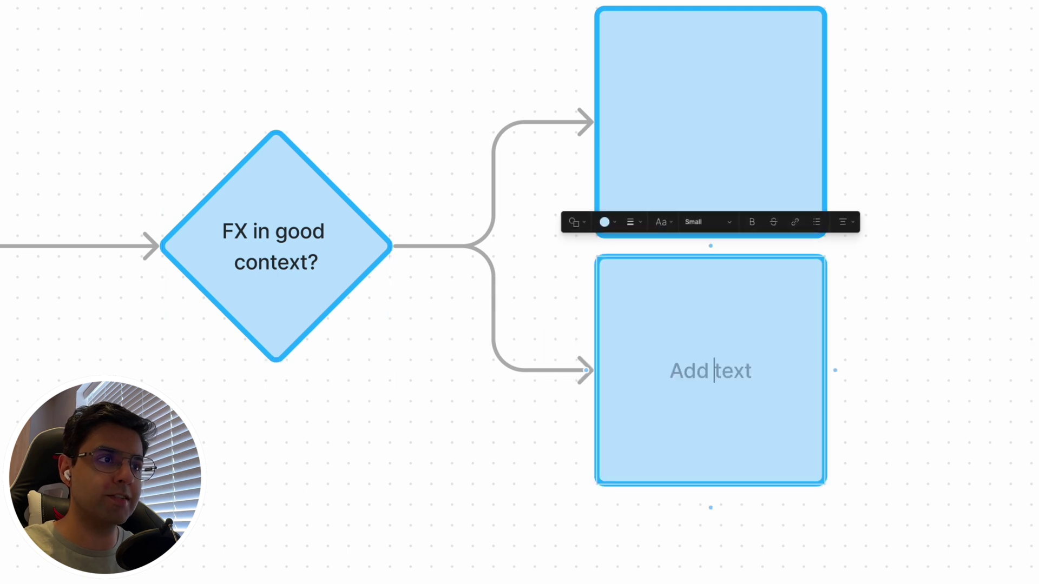
left_click(591, 545)
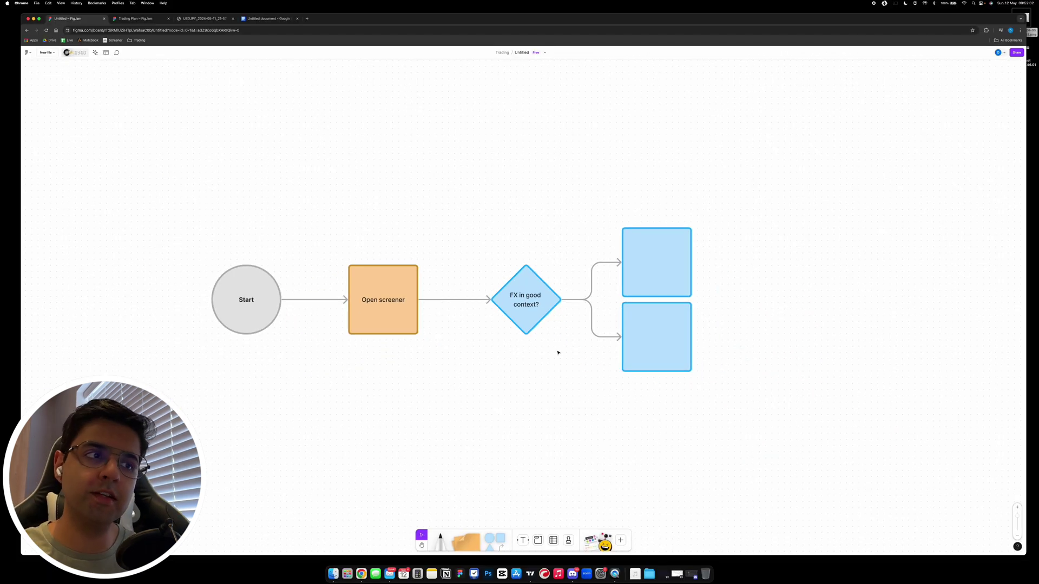
left_click(652, 260)
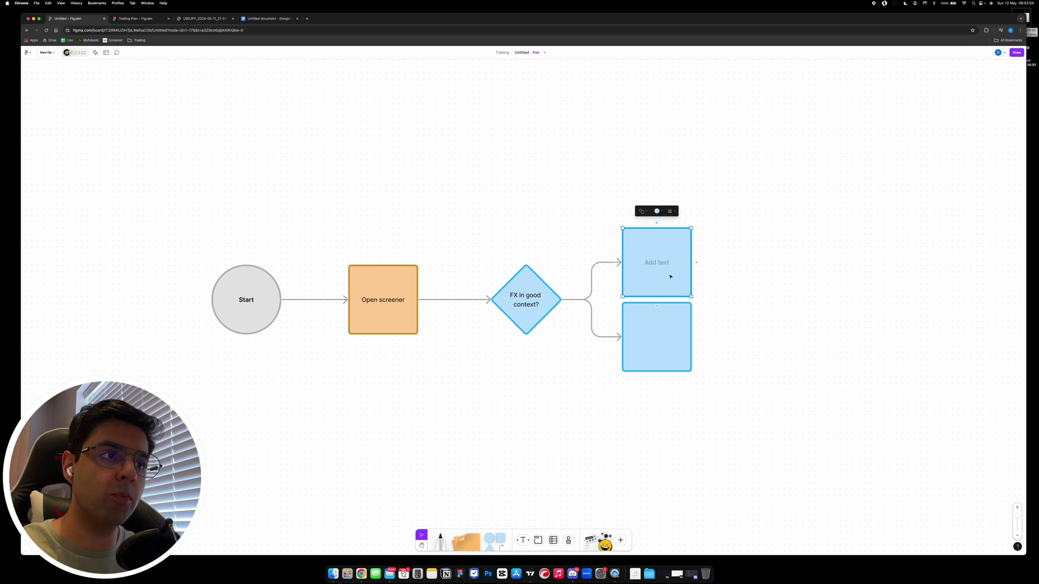
- Fill the upper outcome box light green
left_click(687, 362)
left_click(678, 252)
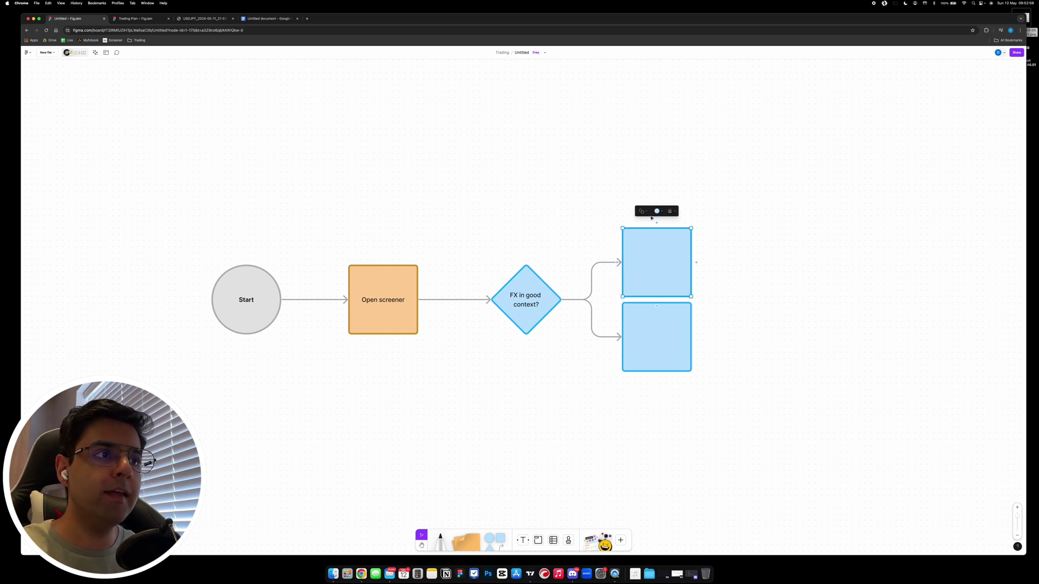
left_click(644, 211)
left_click(645, 212)
left_click(657, 211)
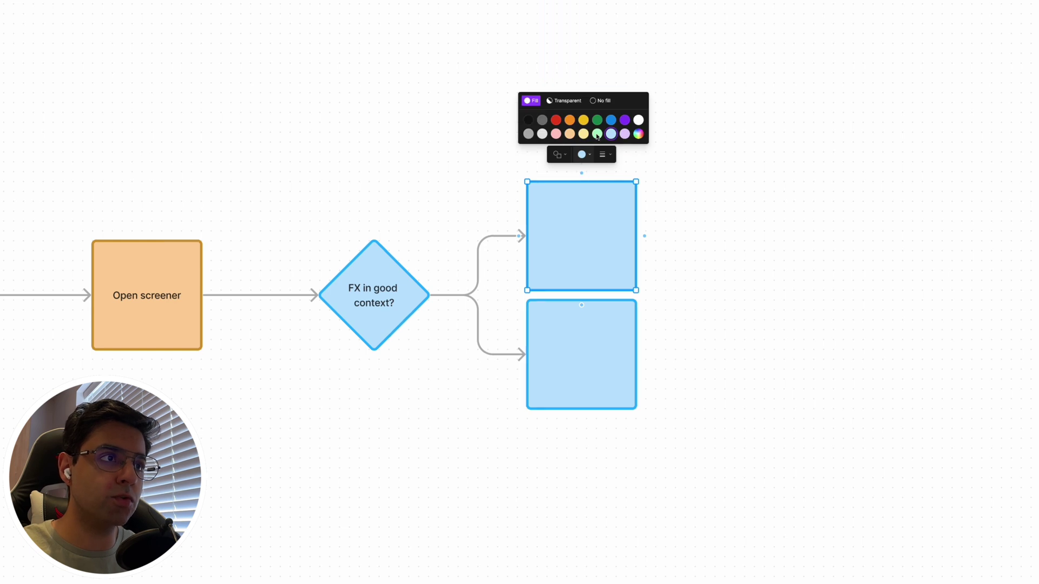
left_click(598, 135)
- Fill the lower outcome box red
left_click(578, 400)
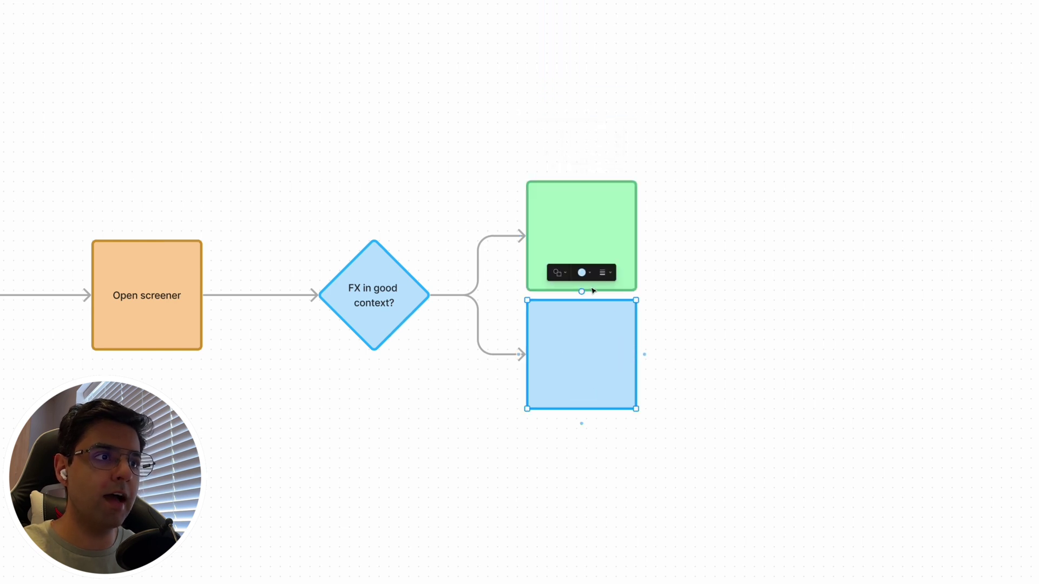
left_click(582, 273)
left_click(556, 252)
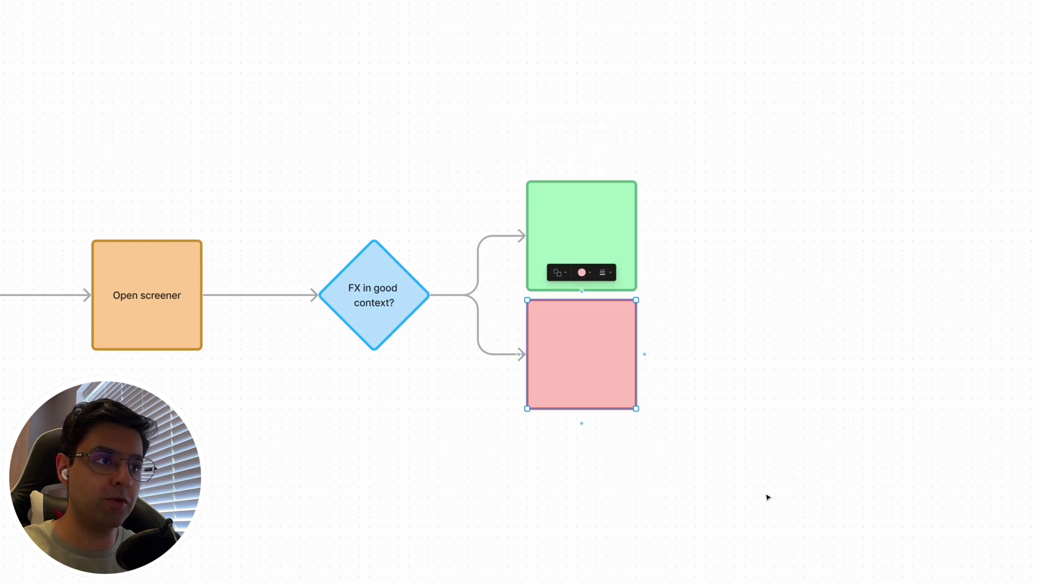
left_click(765, 494)
left_click(477, 266)
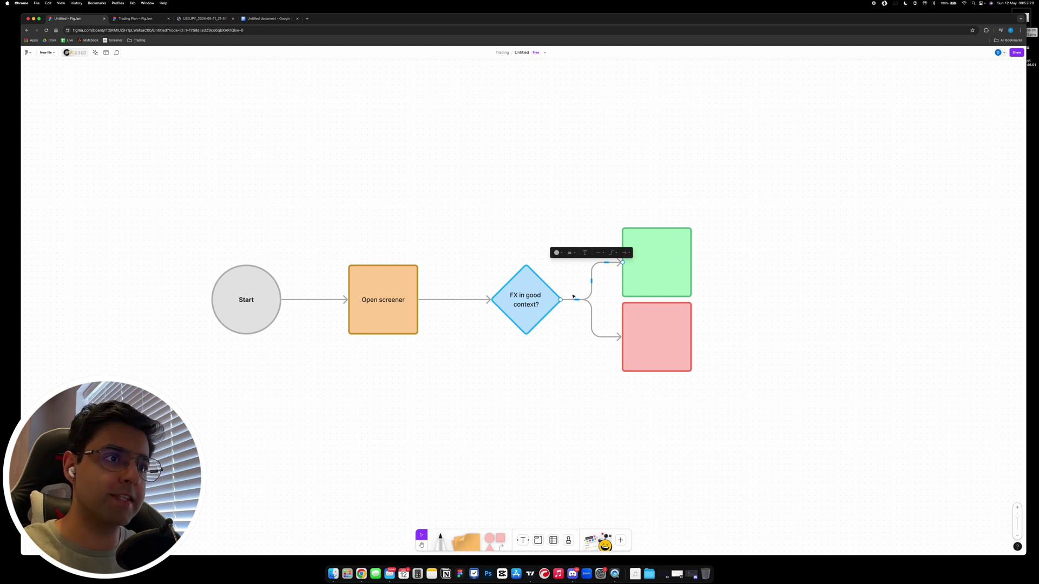
- Add connector text 'Yes' to the upper branch and 'No' to the lower branch
left_click(583, 251)
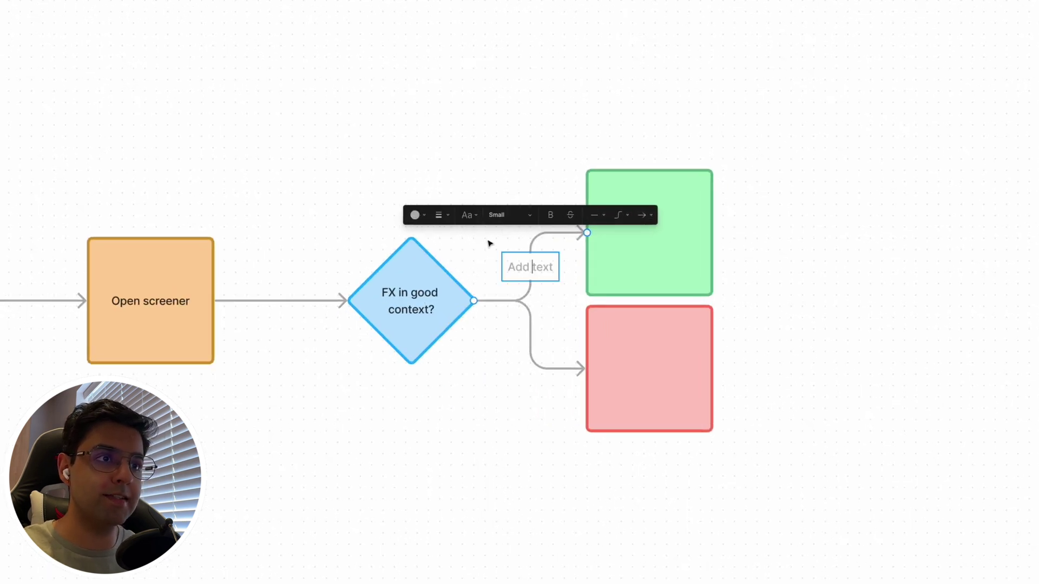
type("Yes")
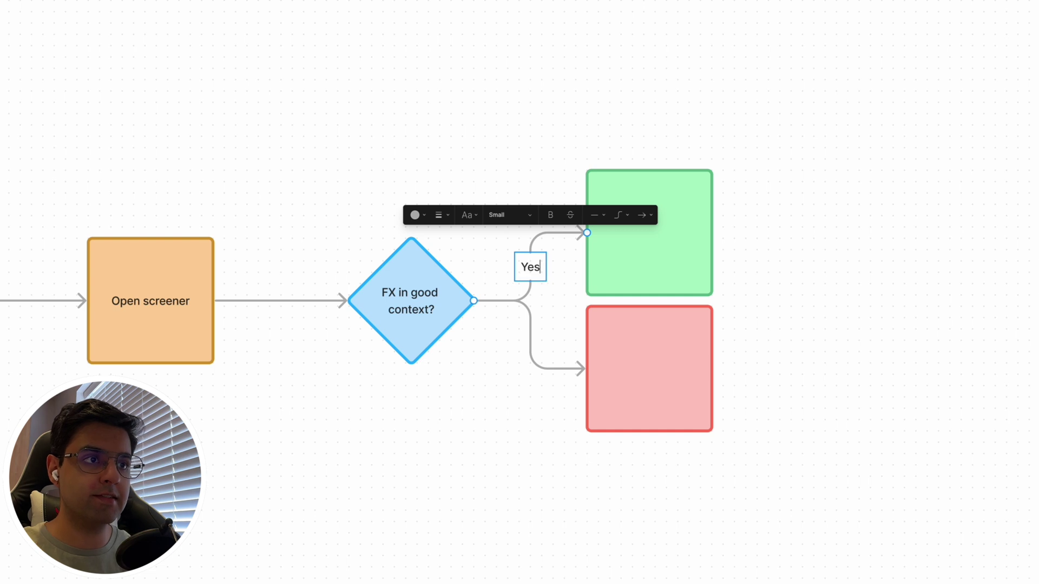
left_click(532, 346)
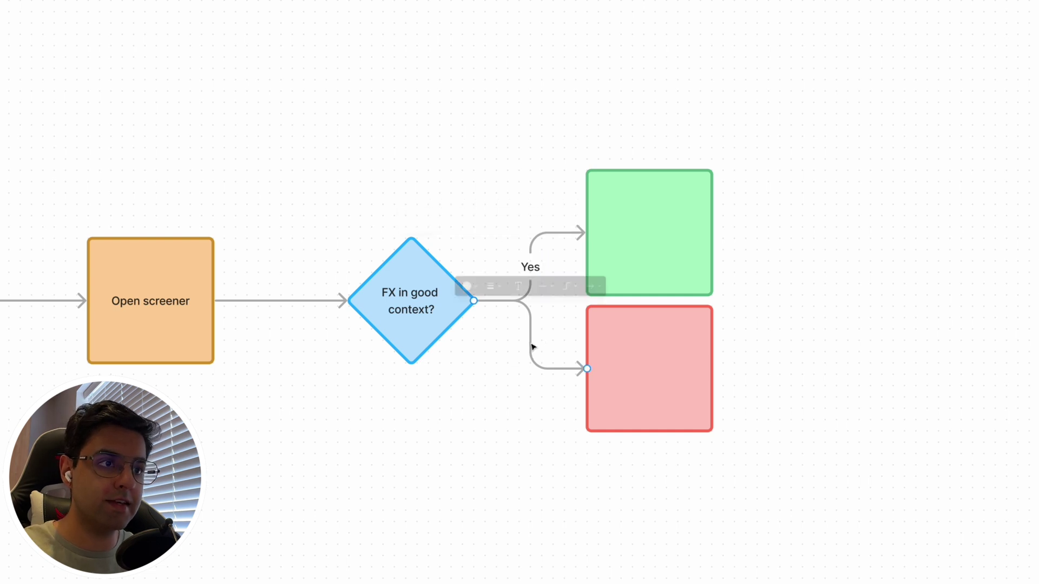
left_click(517, 282)
type("No")
left_click(614, 569)
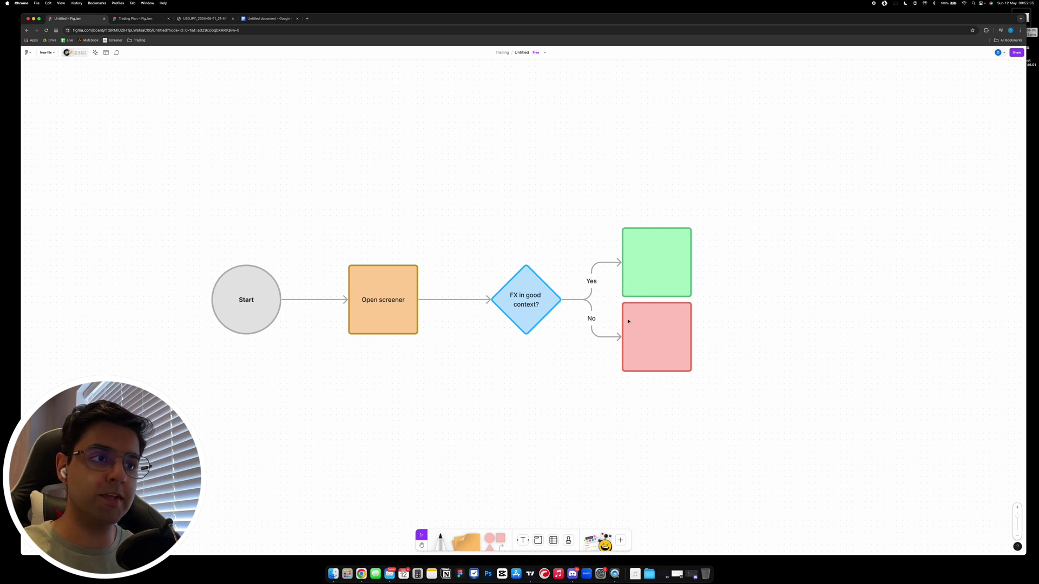
- Label the red box 'Nothing to do - come back the next trading day' and the green box 'Open the charts on TradingView for the symbols in good context'
left_click(654, 351)
left_click(662, 341)
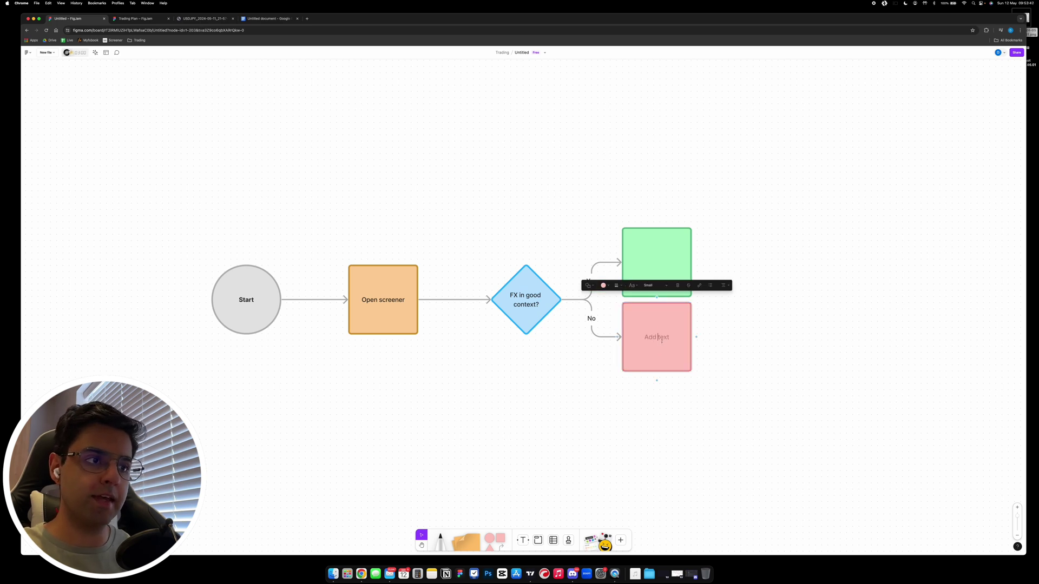
type("Nothing to d")
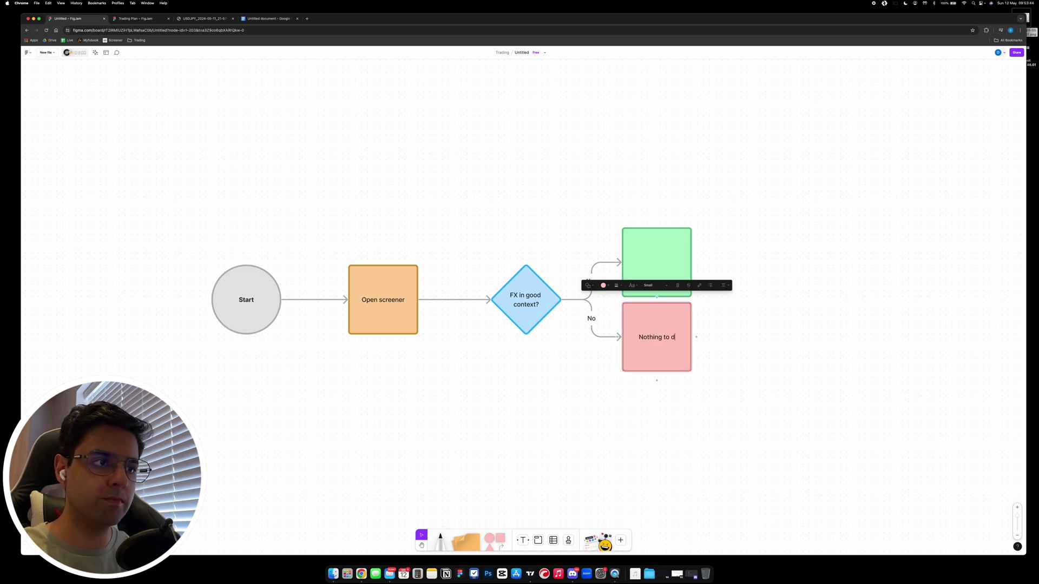
type("o - come back th")
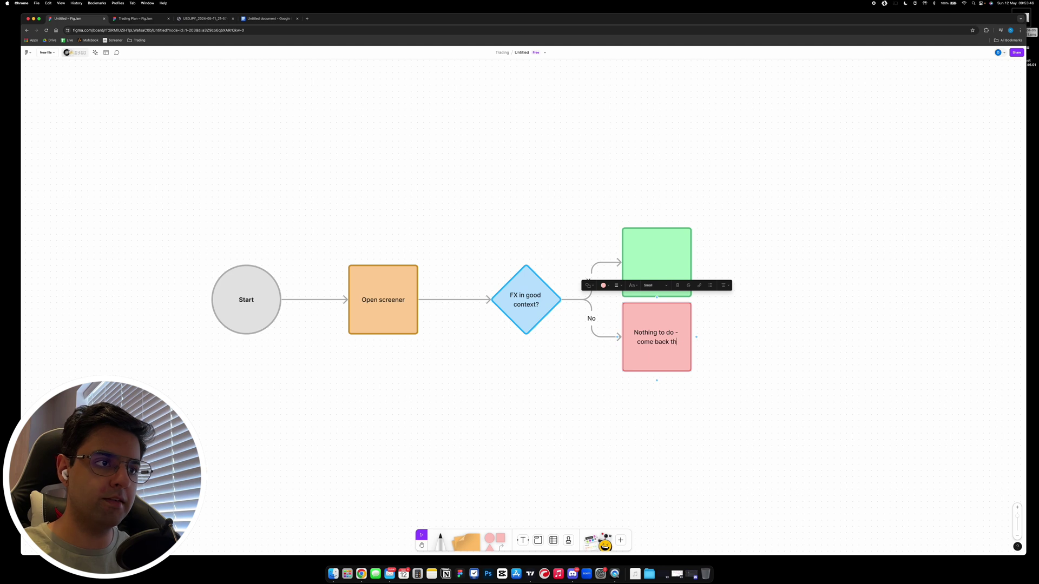
type("e next trading day")
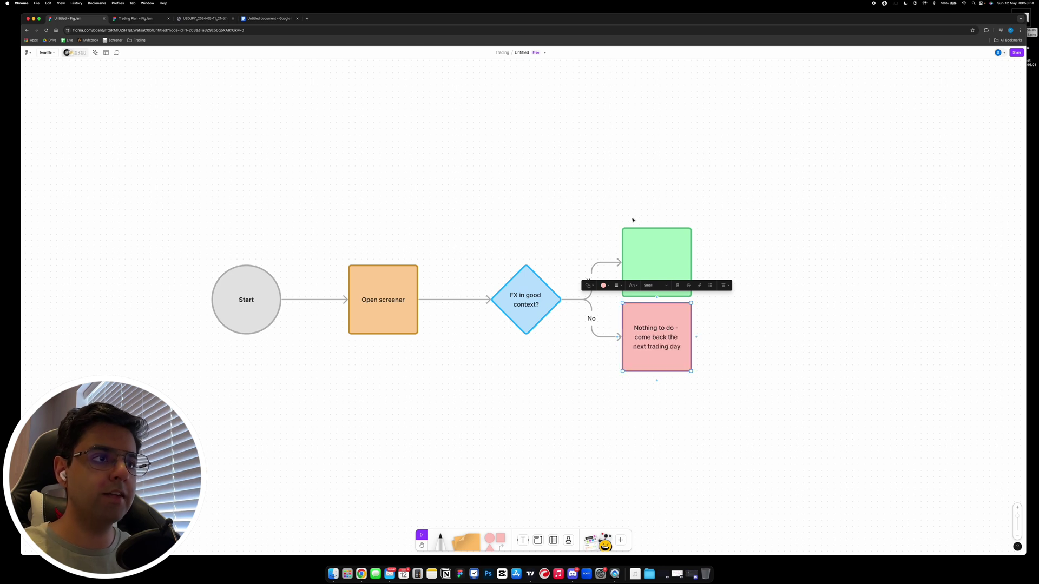
left_click(651, 252)
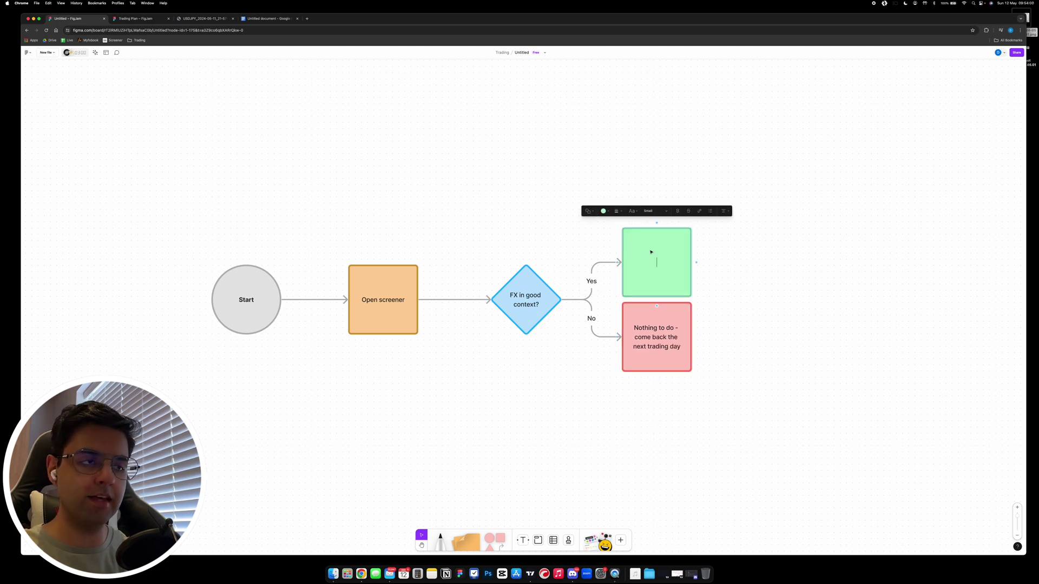
type("Open the charts on T")
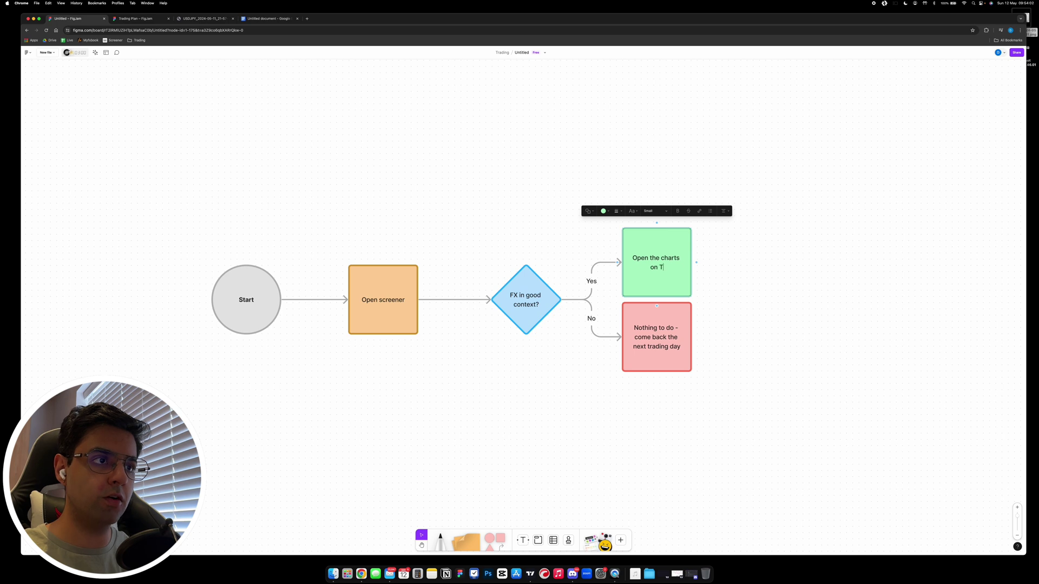
type("radingView for the symbol")
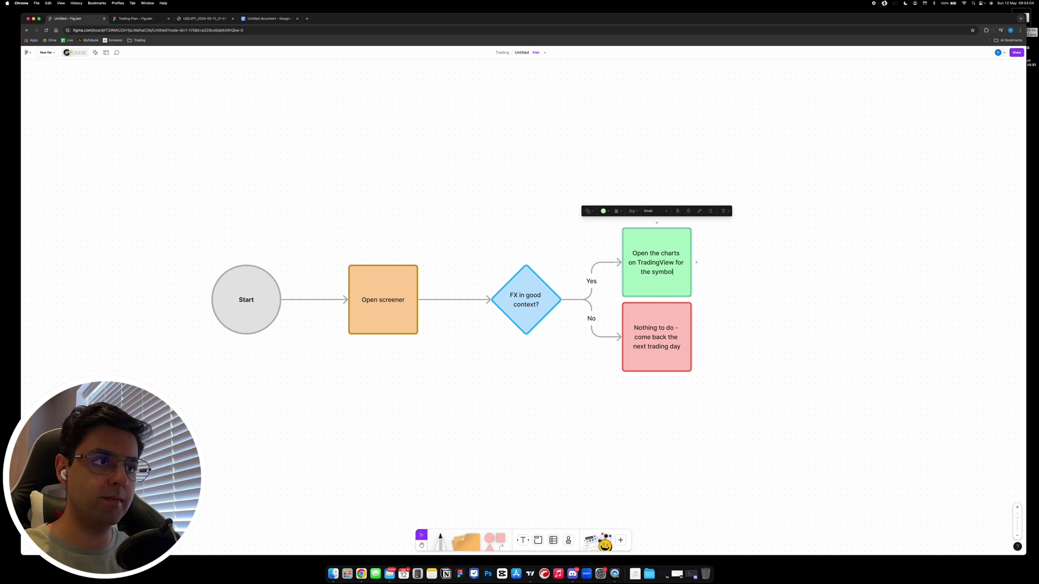
type("s in good context")
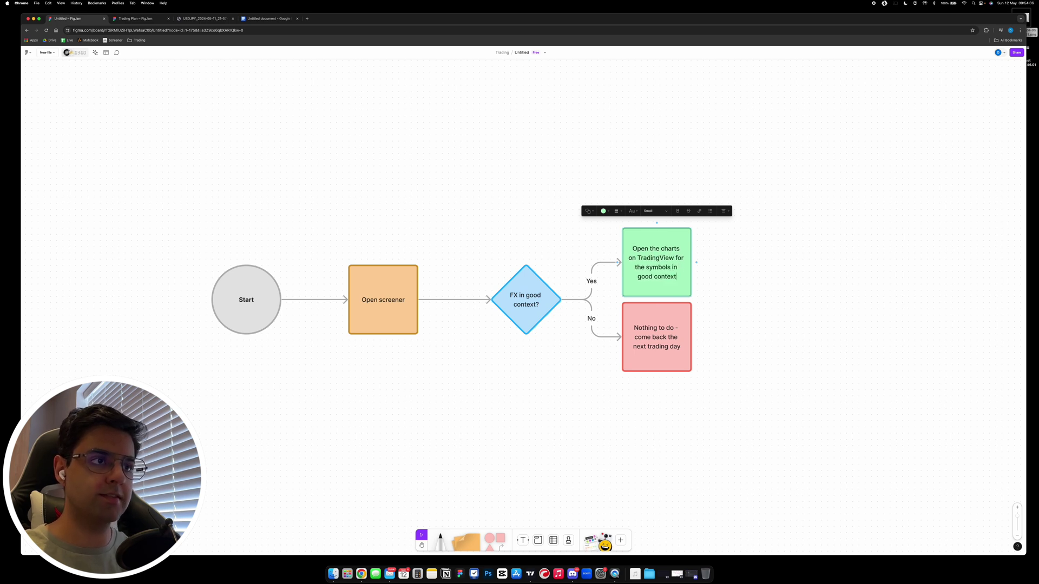
left_click(802, 364)
- Shift the 'FX in good context?' diamond and Open screener box left, lengthening the Yes/No arrows
left_click_drag(523, 316, 505, 314)
left_click_drag(363, 299, 350, 310)
left_click(501, 301)
left_click_drag(503, 313, 466, 310)
left_click(601, 389)
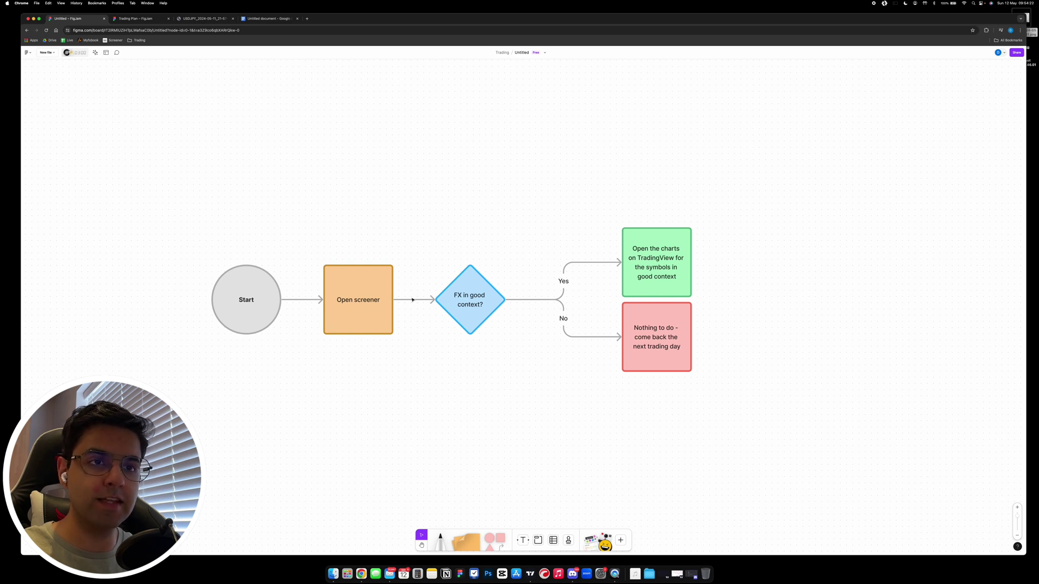
left_click(388, 300)
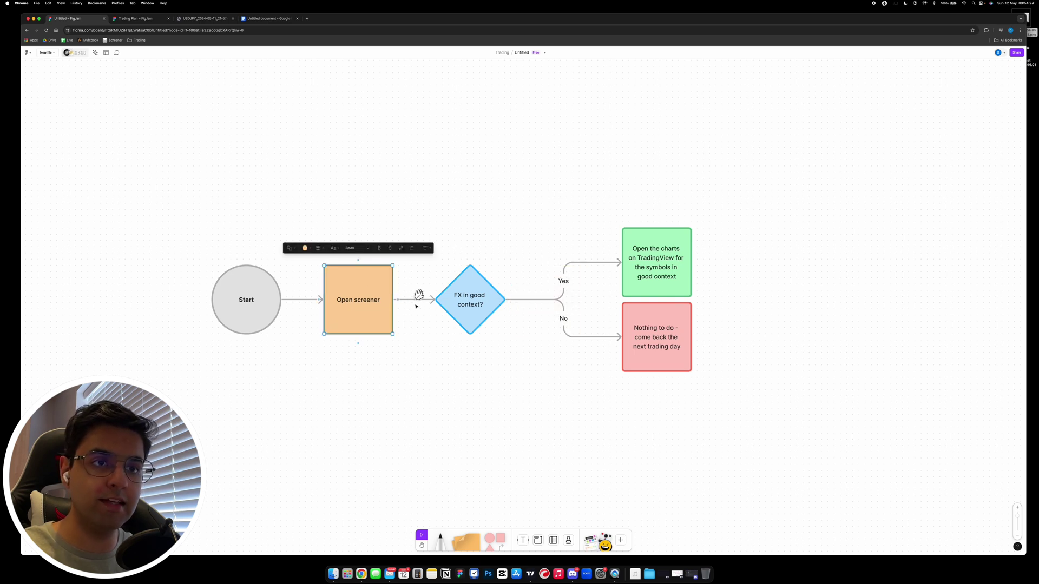